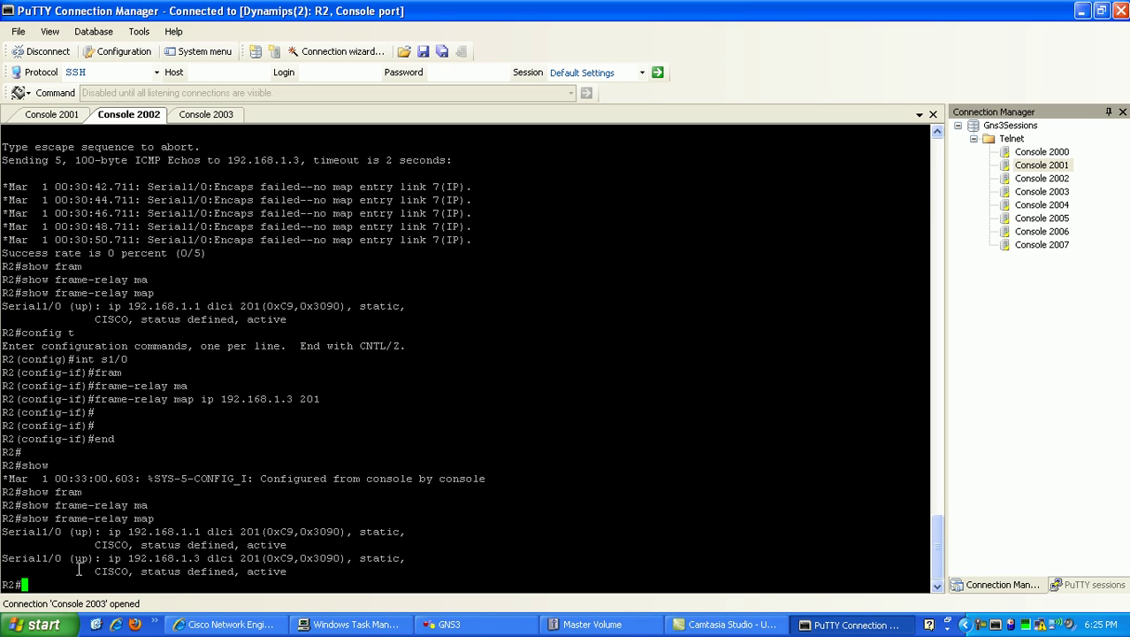
Step: Review R2's 192.168.1.3 map entry and enable 'debug frame-relay packet' on R2
drag(78, 567, 183, 558)
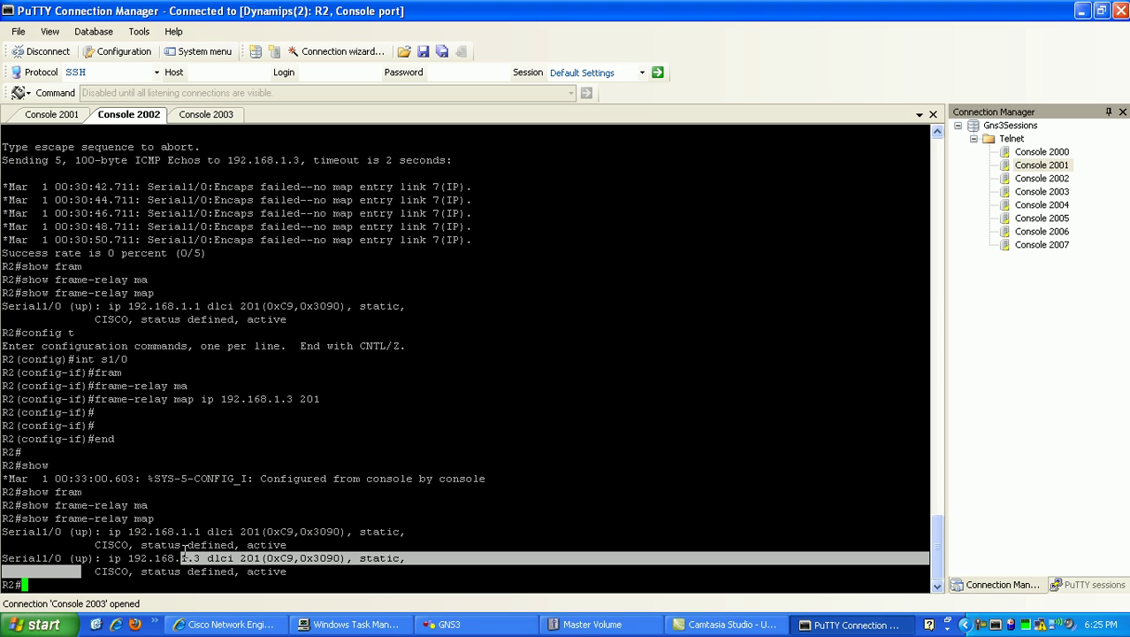
click(162, 565)
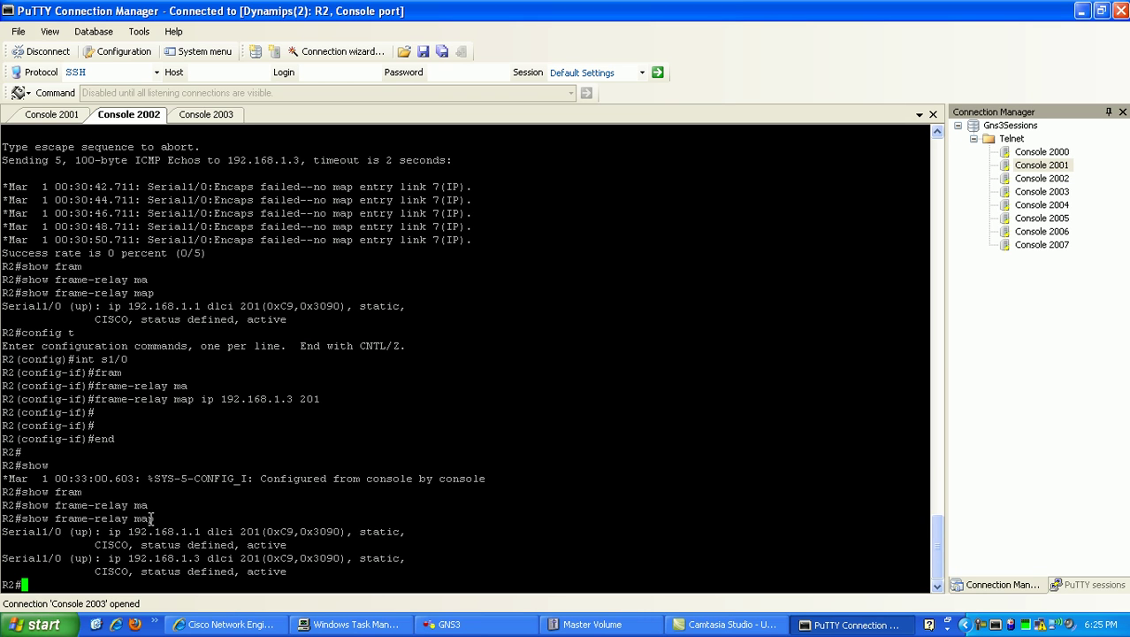
text(debug fram)
key(Tab)
text(pac)
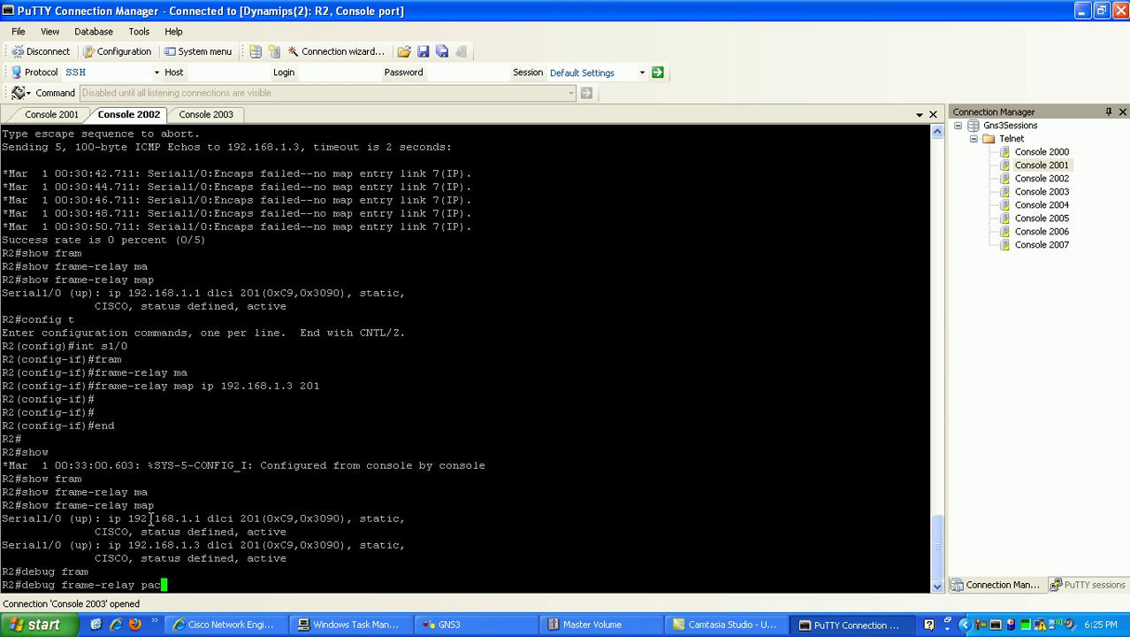
key(Tab)
key(Return)
Step: Enable 'debug ip packet' on R2 and ping 192.168.1.3, which fails 0/5
text(debug ip pac)
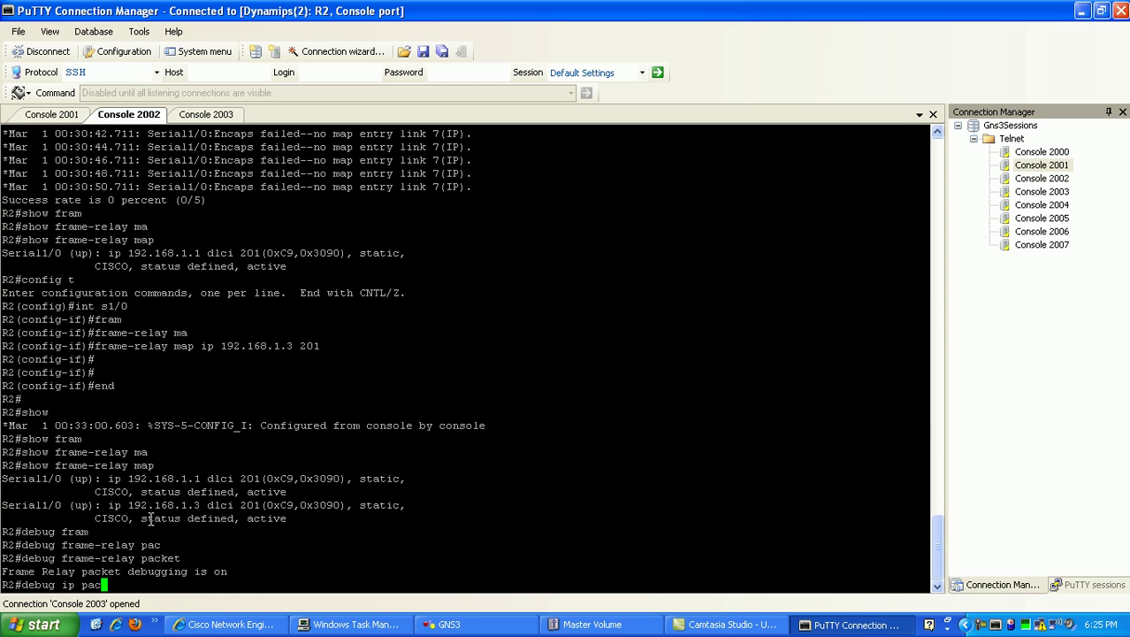
key(Tab)
key(Return)
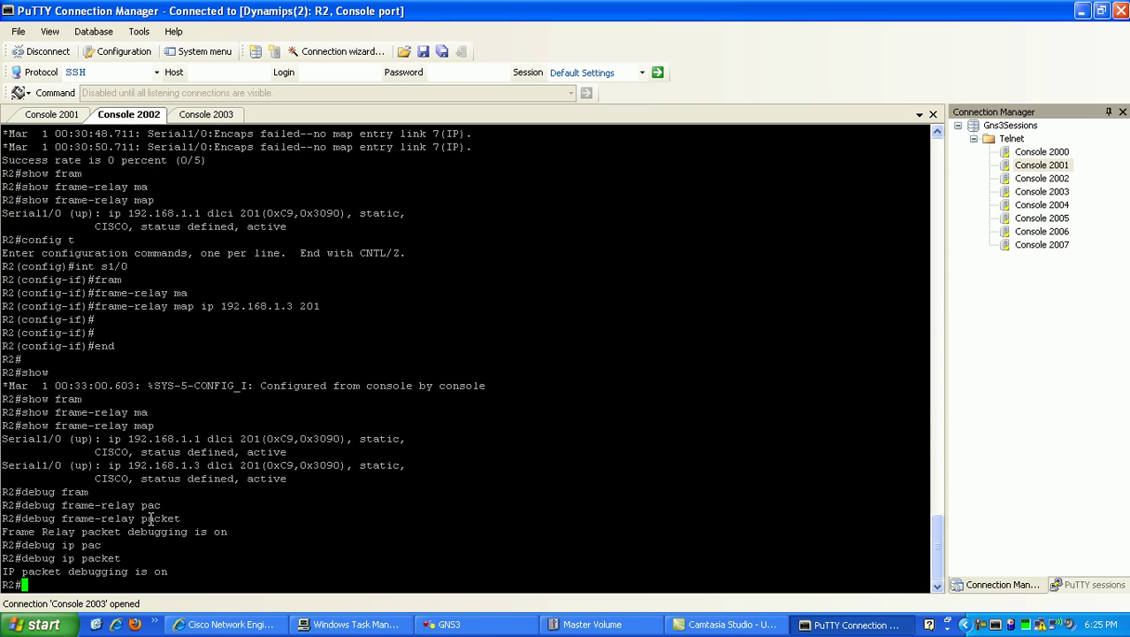
text(show frame-relay ma)
key(Tab)
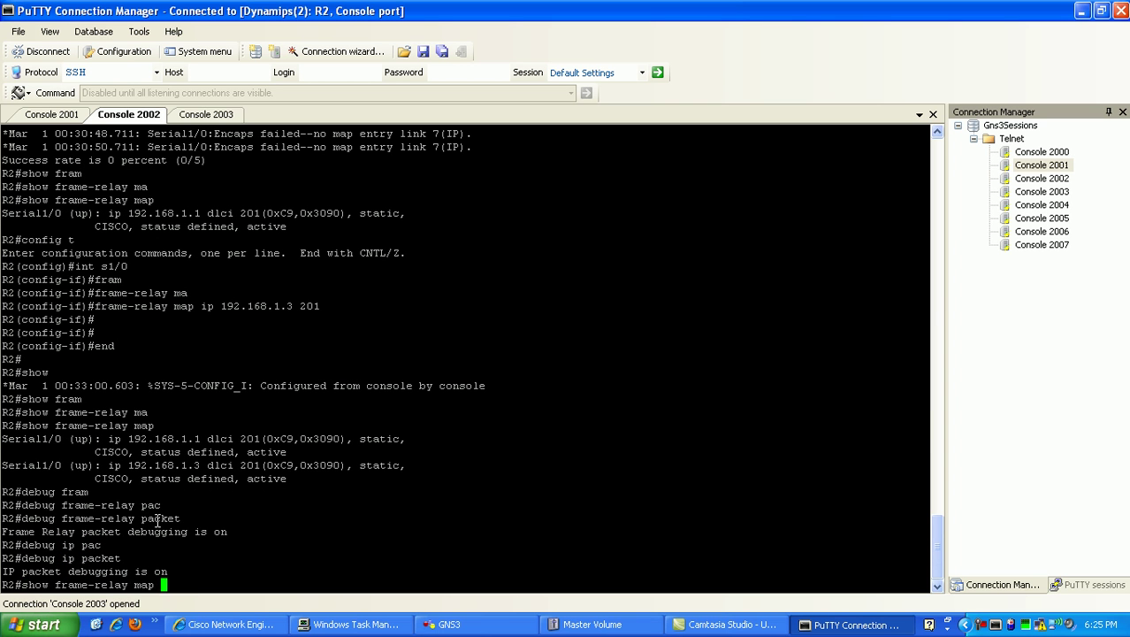
key(Up)
key(Up)
key(Up)
key(Up)
key(Up)
key(Up)
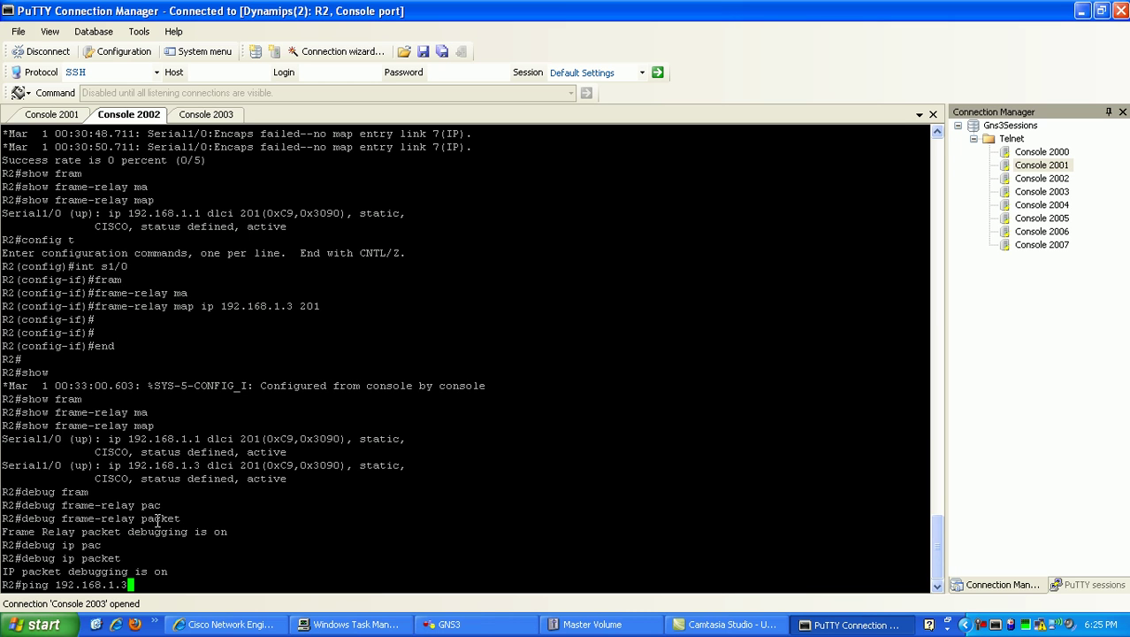
key(Return)
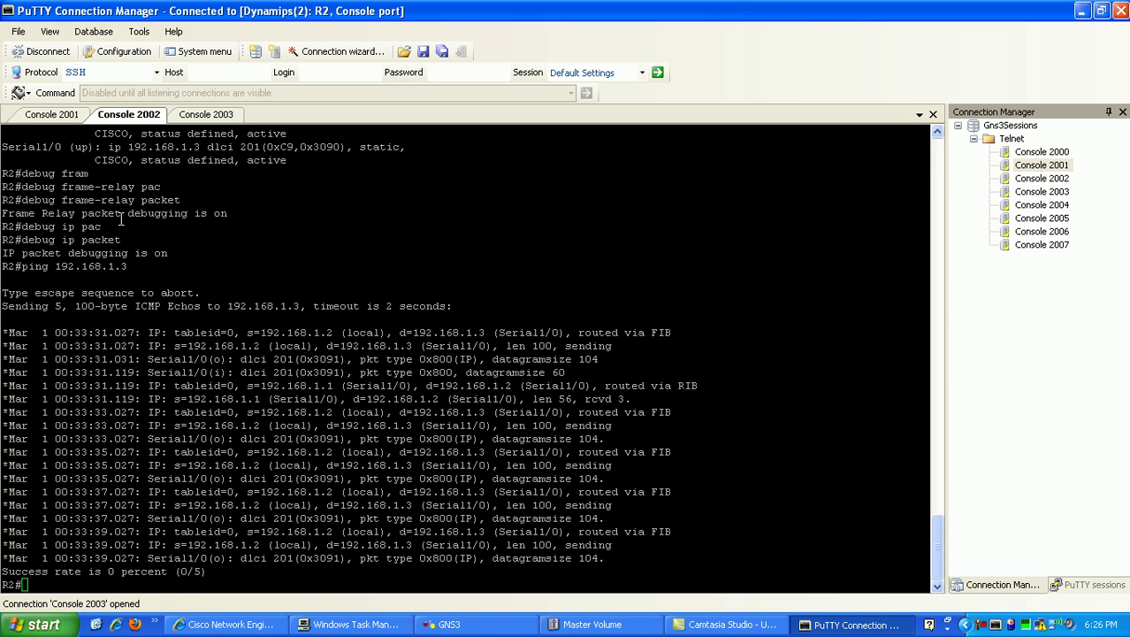
Step: Turn on Frame Relay packet debugging on R1's console
click(46, 114)
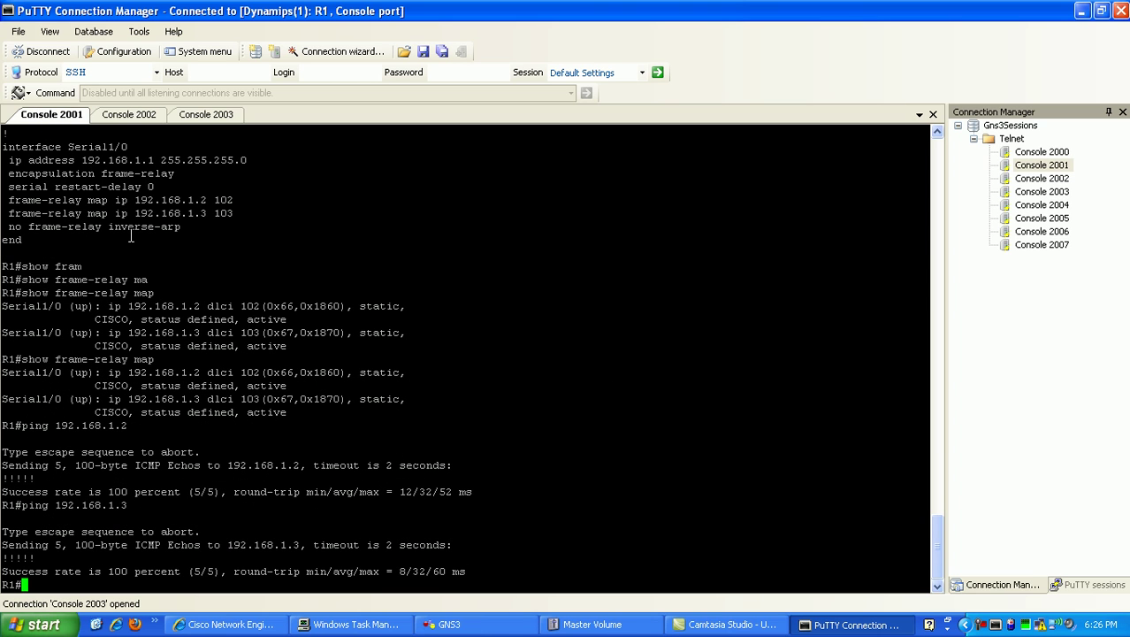
text(debug fram)
key(Tab)
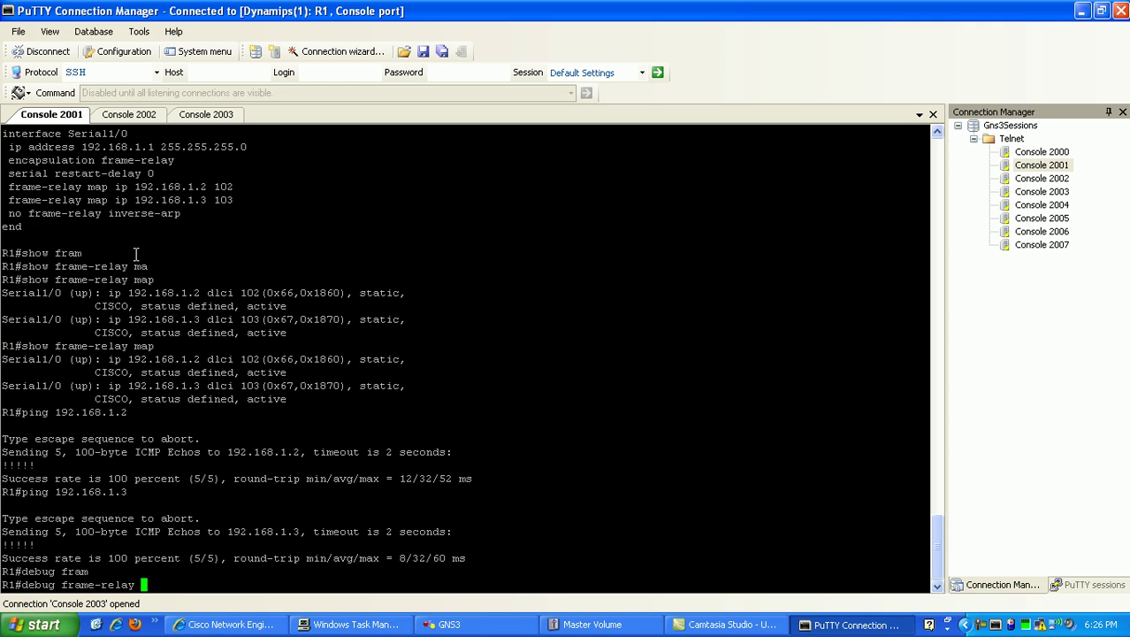
key(Return)
key(Up)
text(p0)
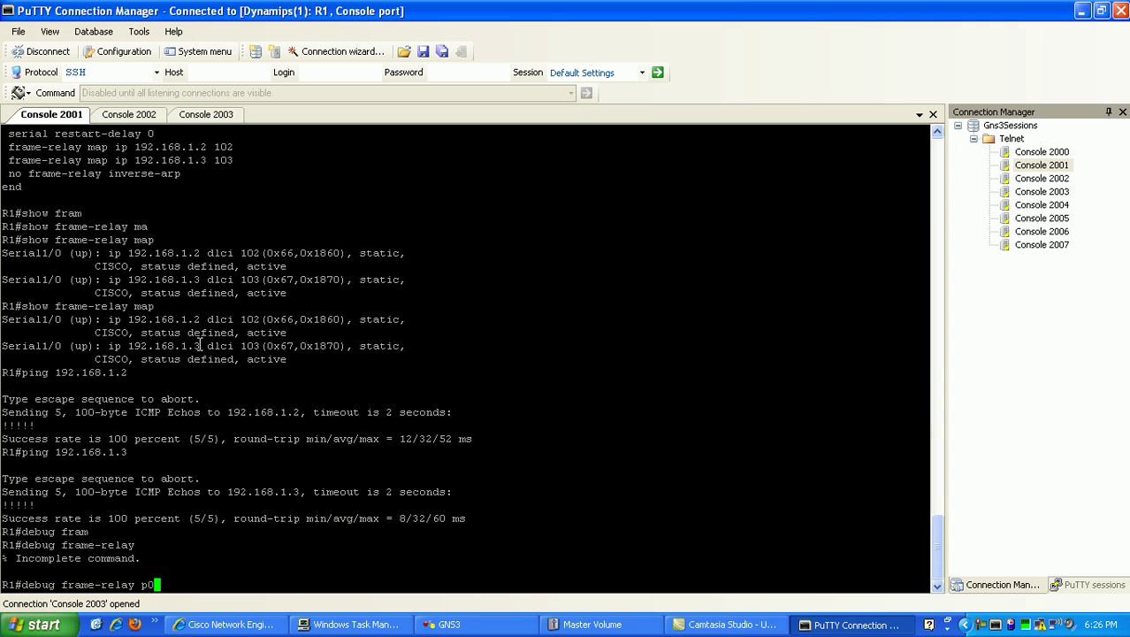
text(c)
key(Tab)
key(Return)
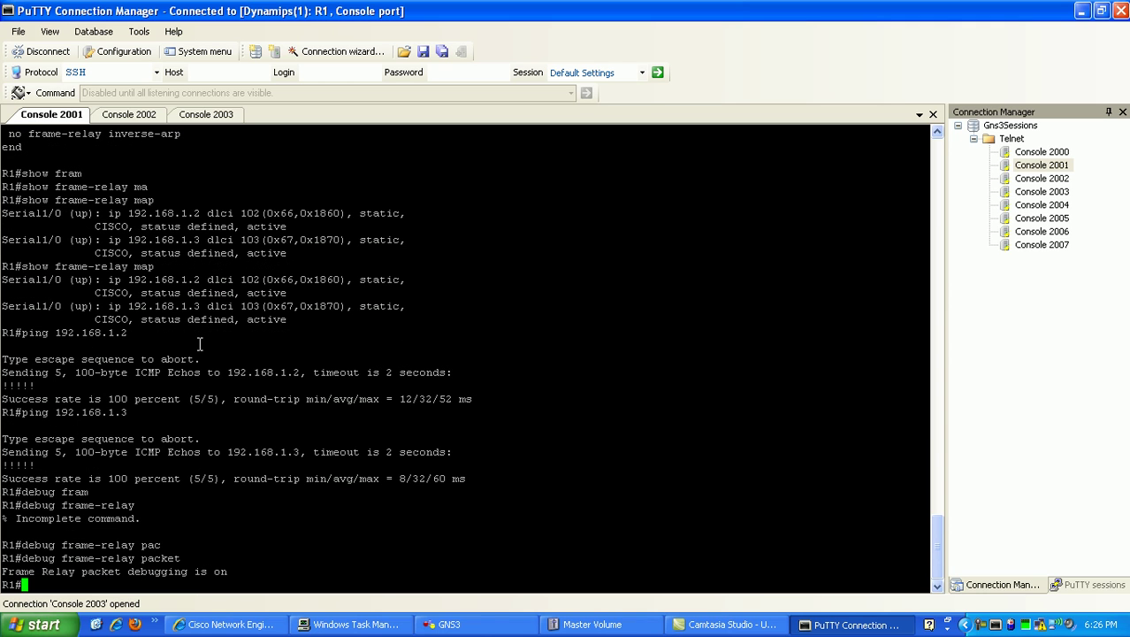
Step: Turn on IP packet debugging on R1 with 'debug ip packet'
text(debu)
key(Tab)
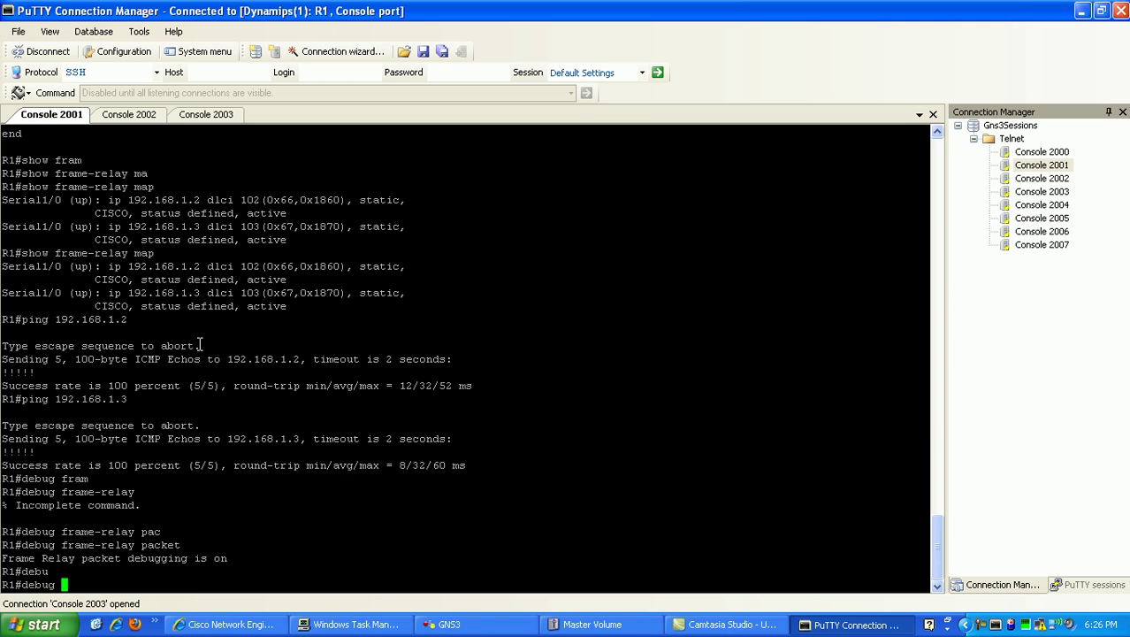
text(ip p)
key(Tab)
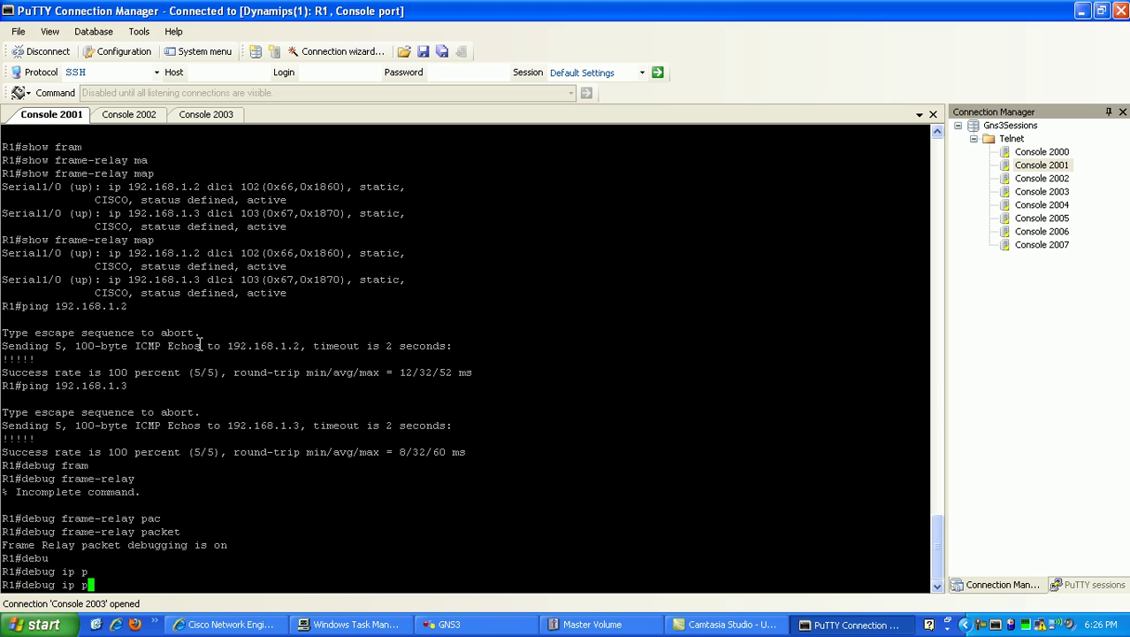
text(ac)
key(Tab)
key(Return)
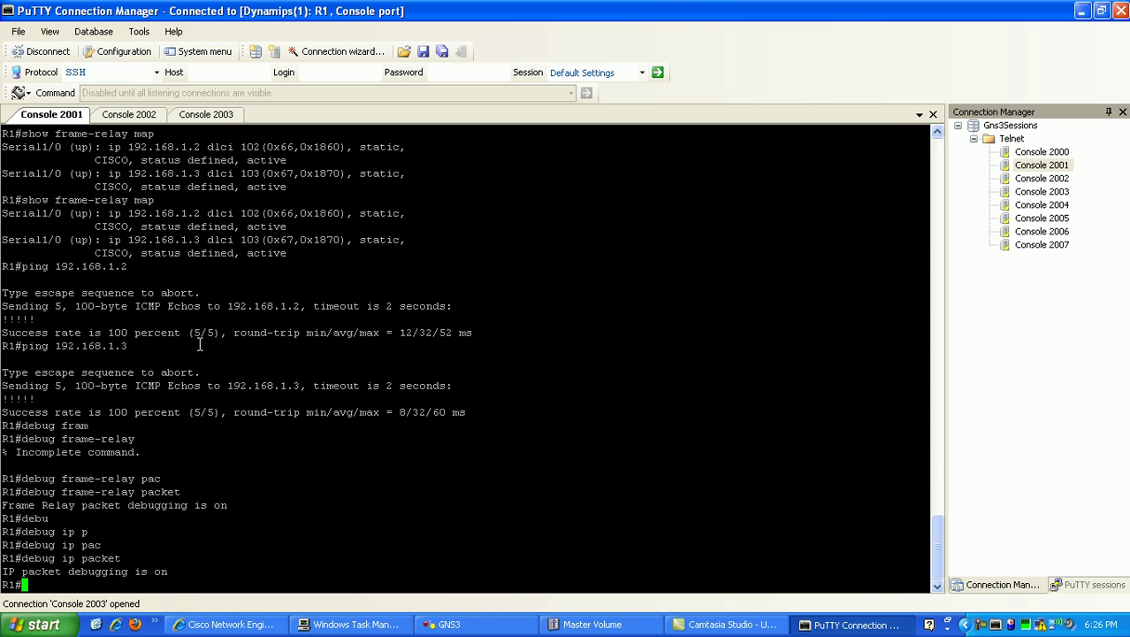
Step: Turn off all debugging on R2 with 'un all' and ping 192.168.1.3 again
click(146, 114)
text(un all)
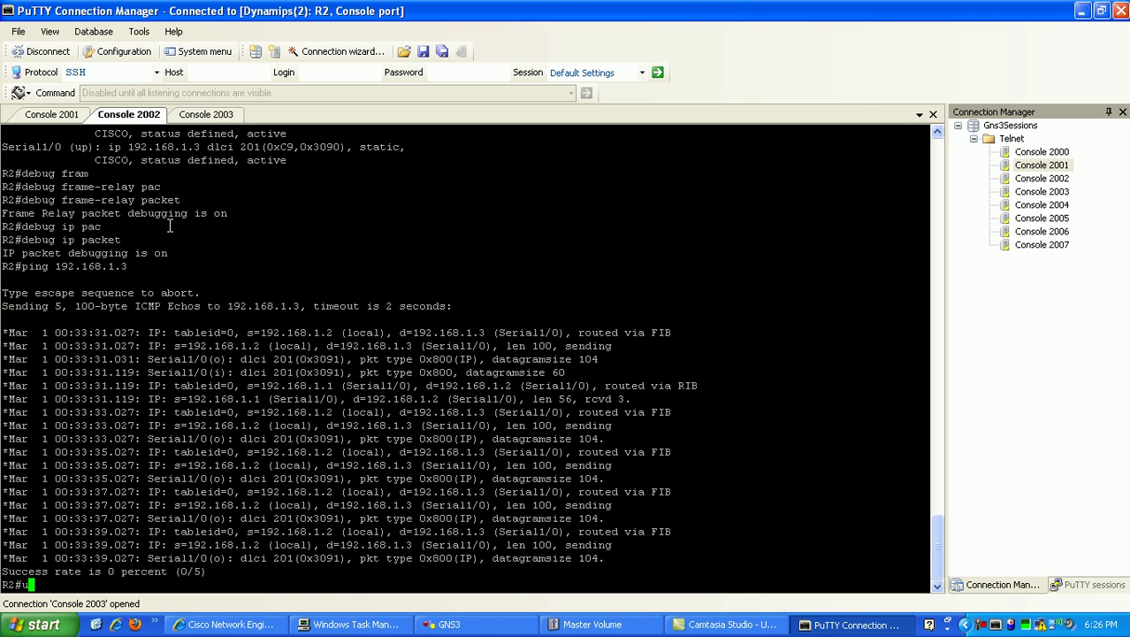
key(Return)
key(Up)
key(Up)
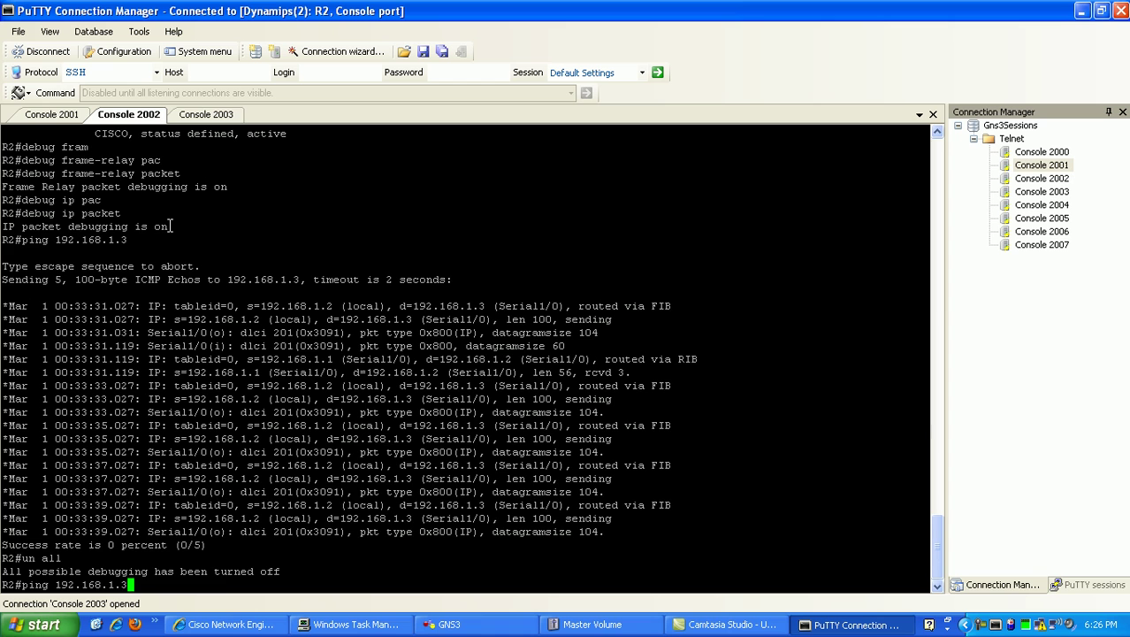
key(Return)
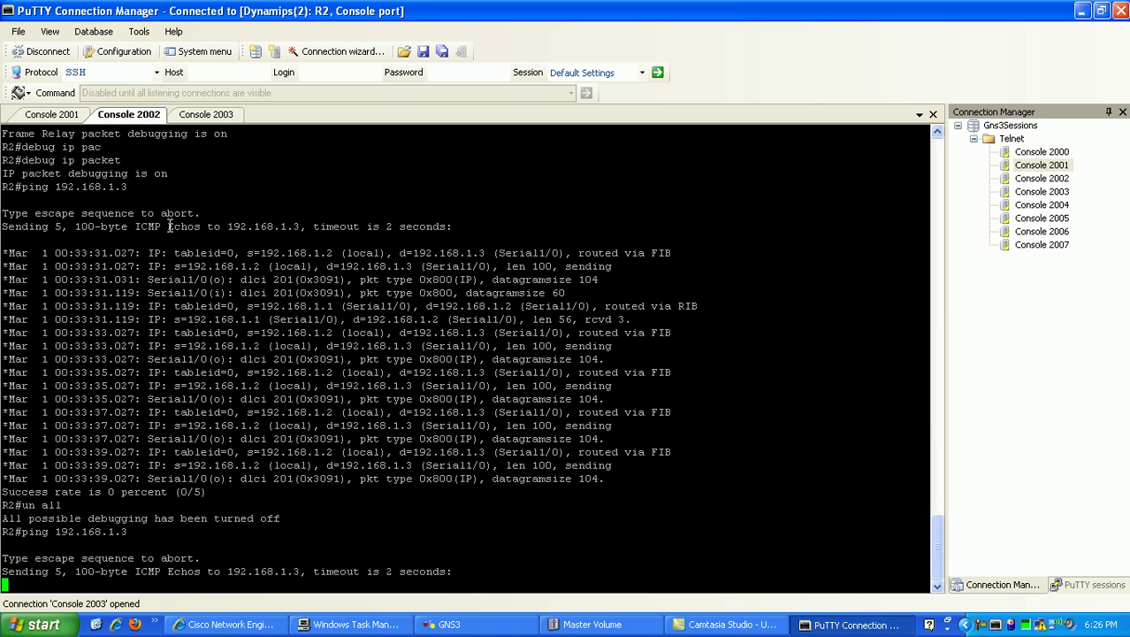
Step: Enable IP packet debugging on R3's console
click(61, 115)
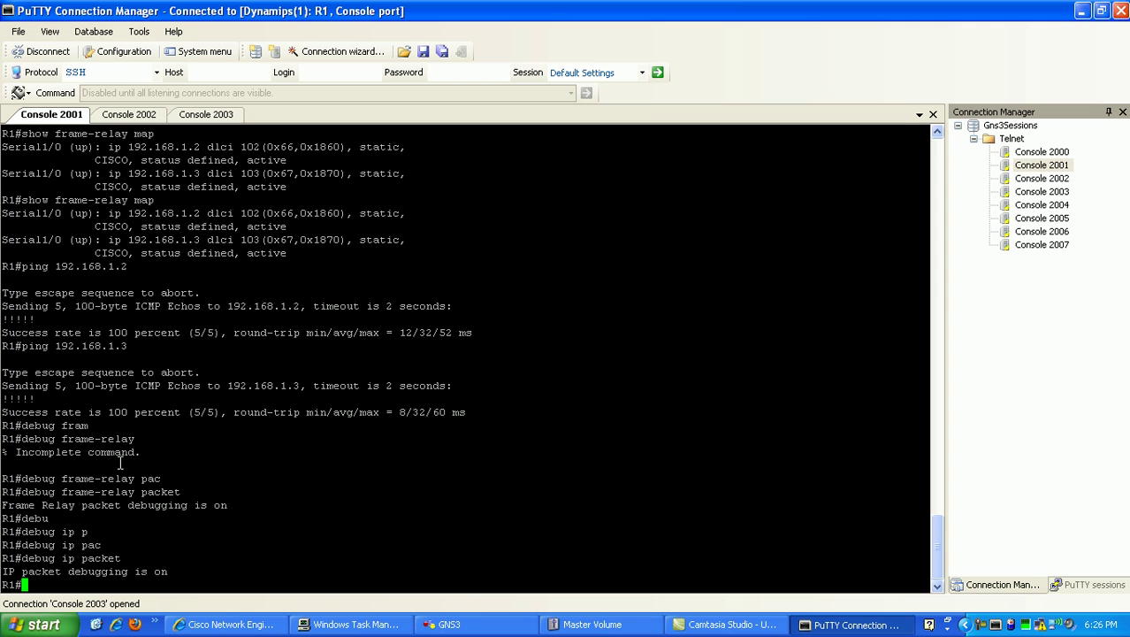
click(203, 115)
text(debug)
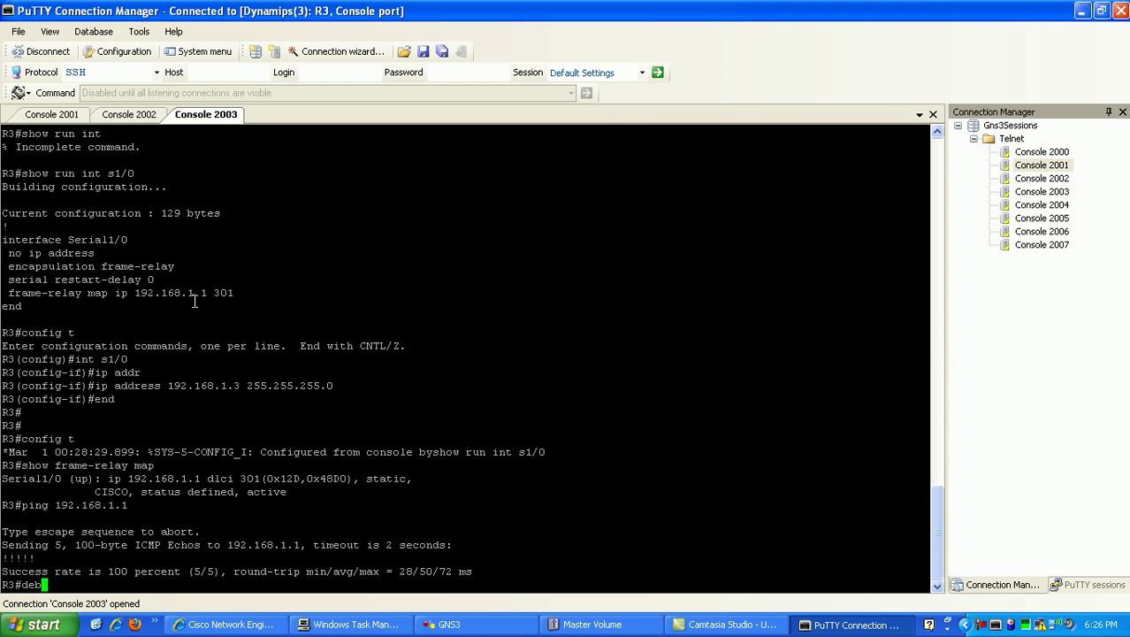
key(Tab)
text(ip ac)
key(BackSpace)
key(BackSpace)
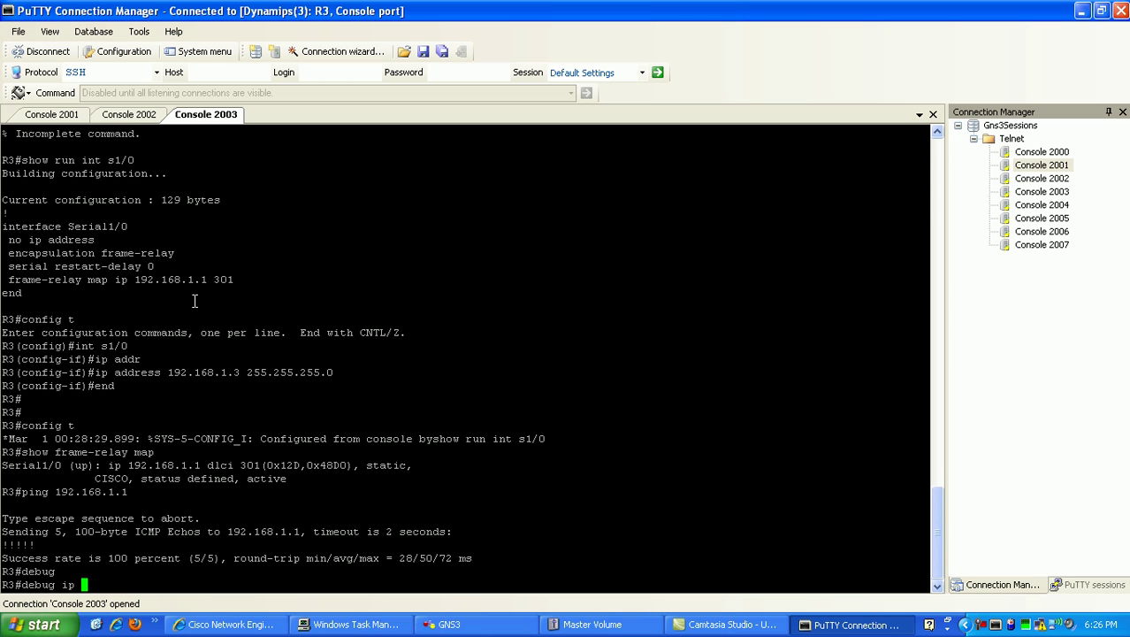
text(pac)
key(Tab)
key(Return)
Step: Type 'debug frame-relay packet' at R3's prompt
text(debug fram)
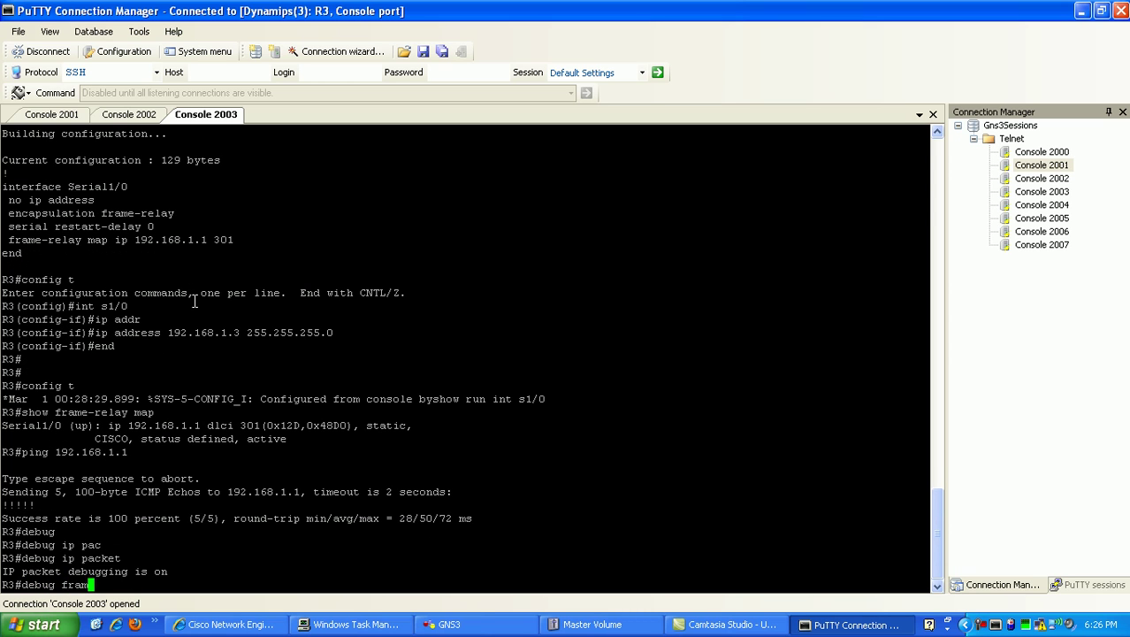
key(Tab)
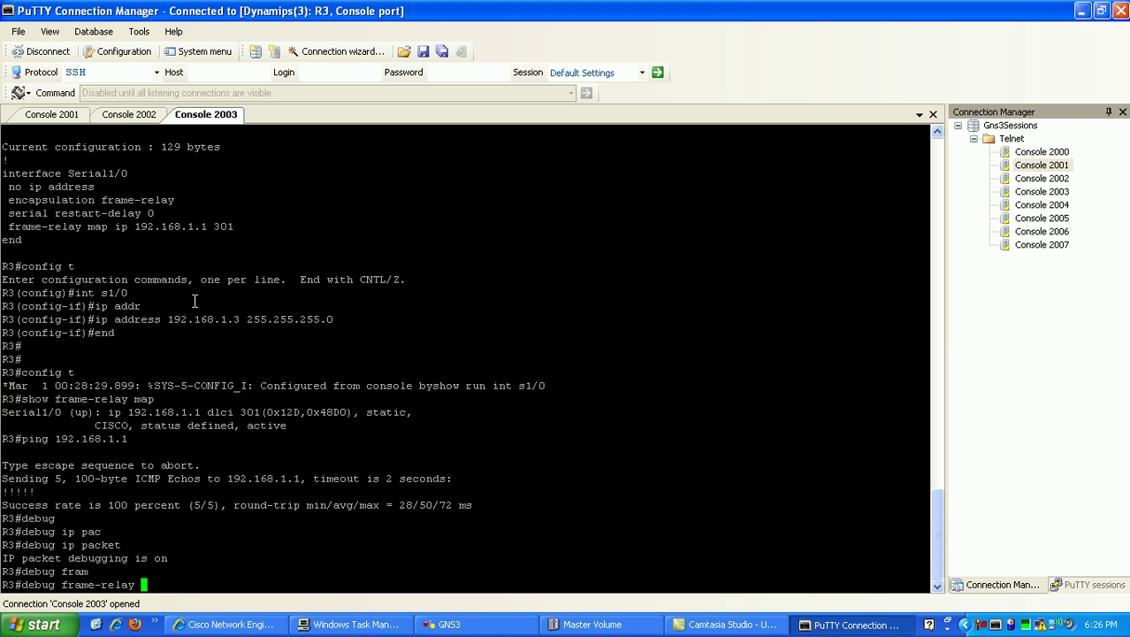
text(pac)
key(Tab)
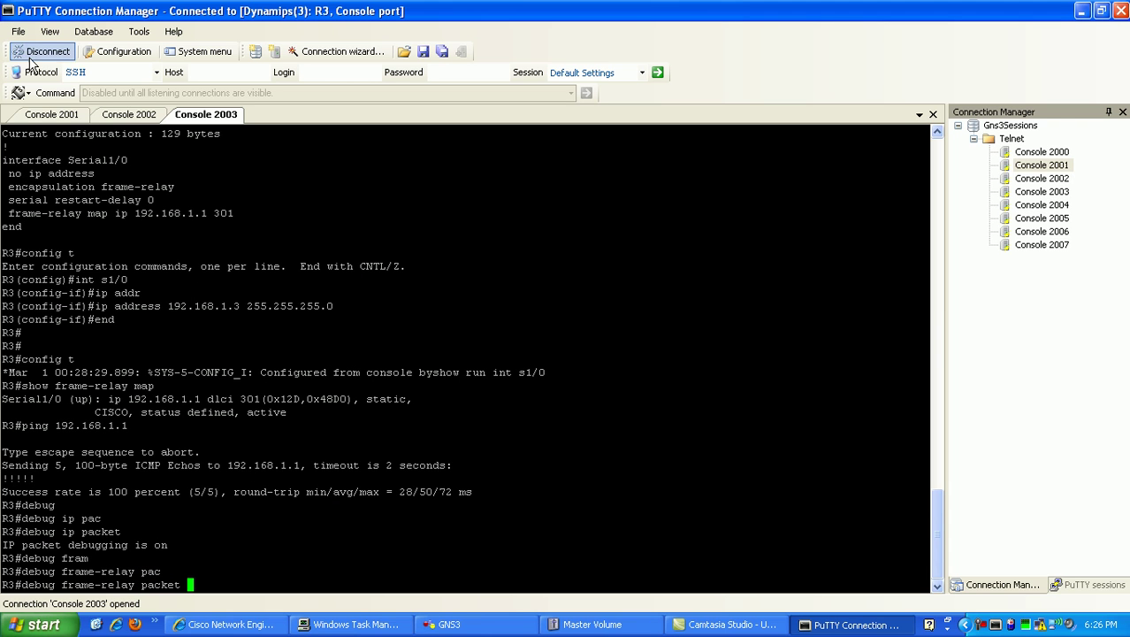
Step: Ping 192.168.1.3 from R2 once more
click(52, 119)
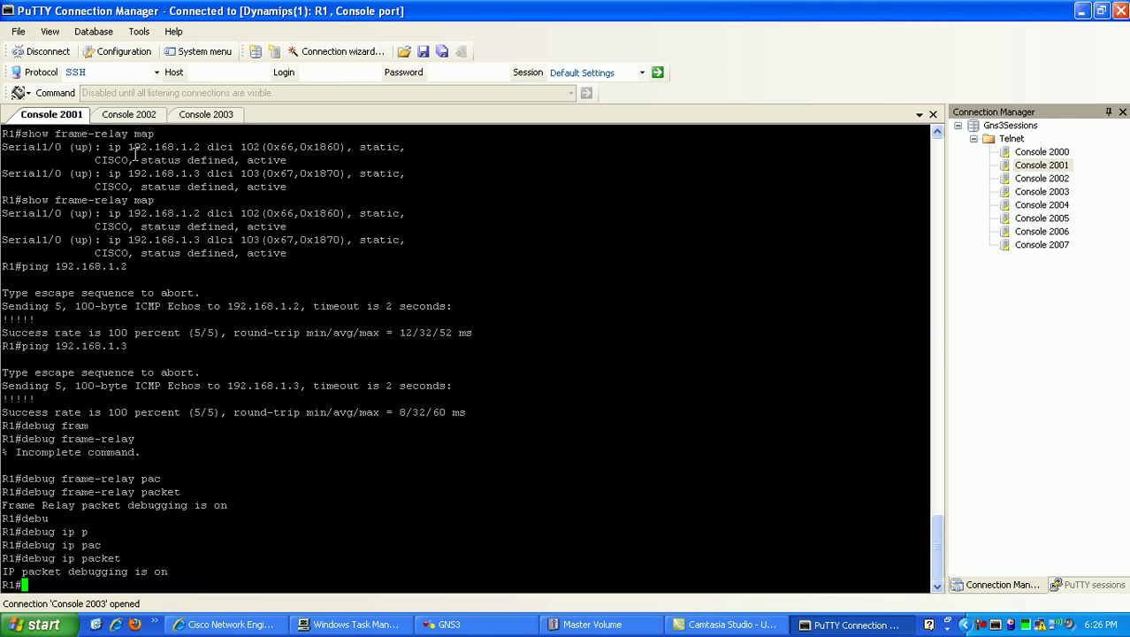
click(143, 117)
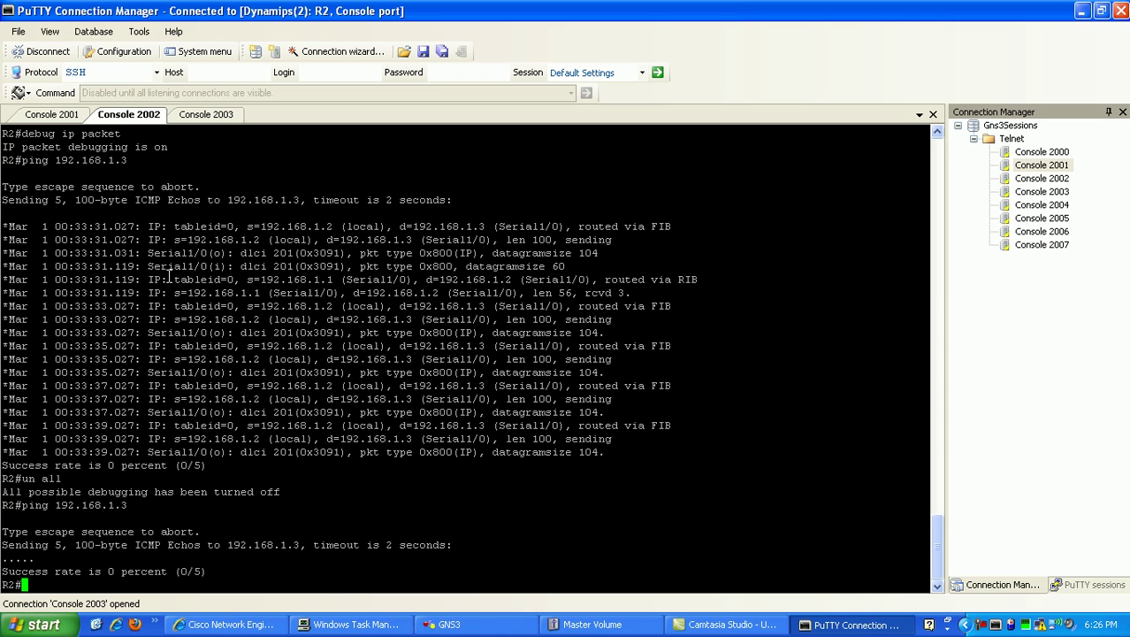
key(Up)
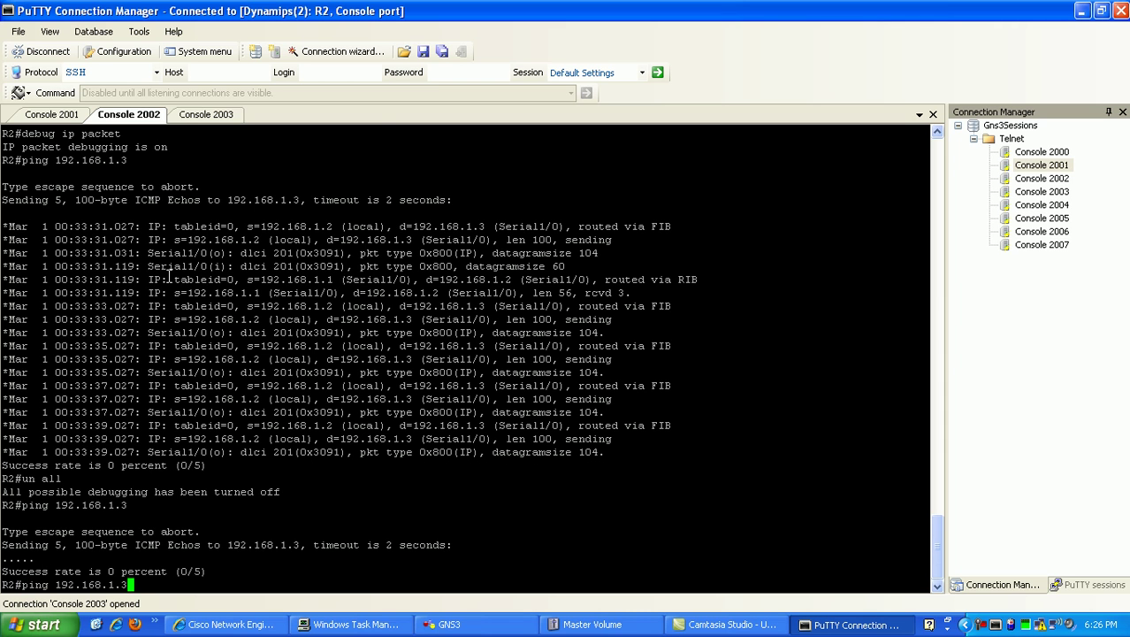
key(Return)
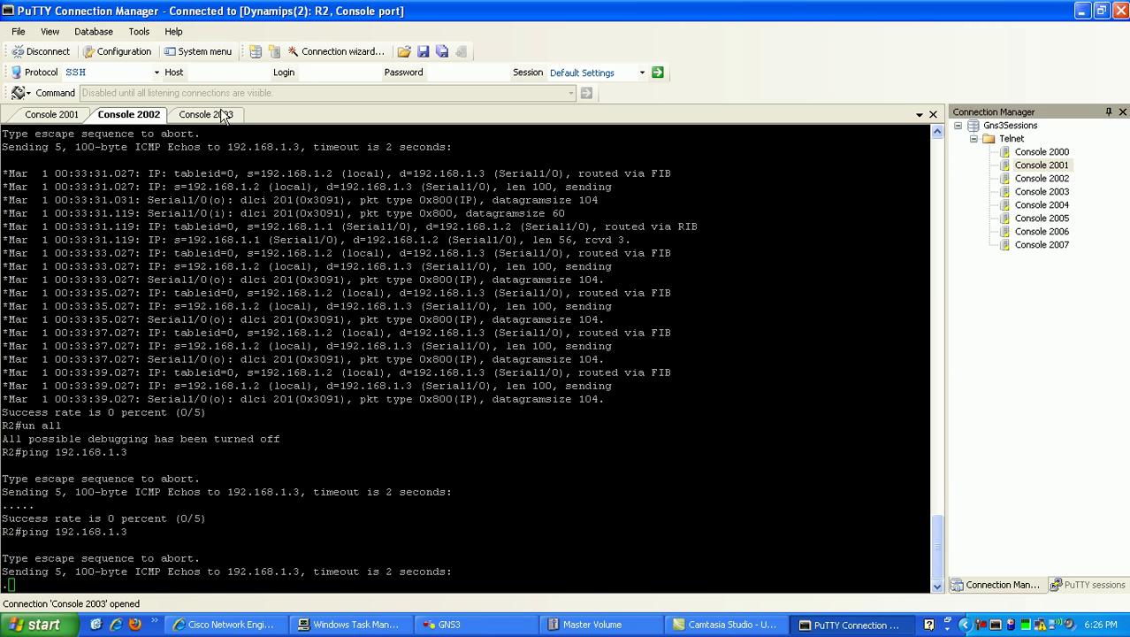
Step: On R3, inspect the debug lines showing replies to 192.168.1.2 failing encapsulation
click(222, 117)
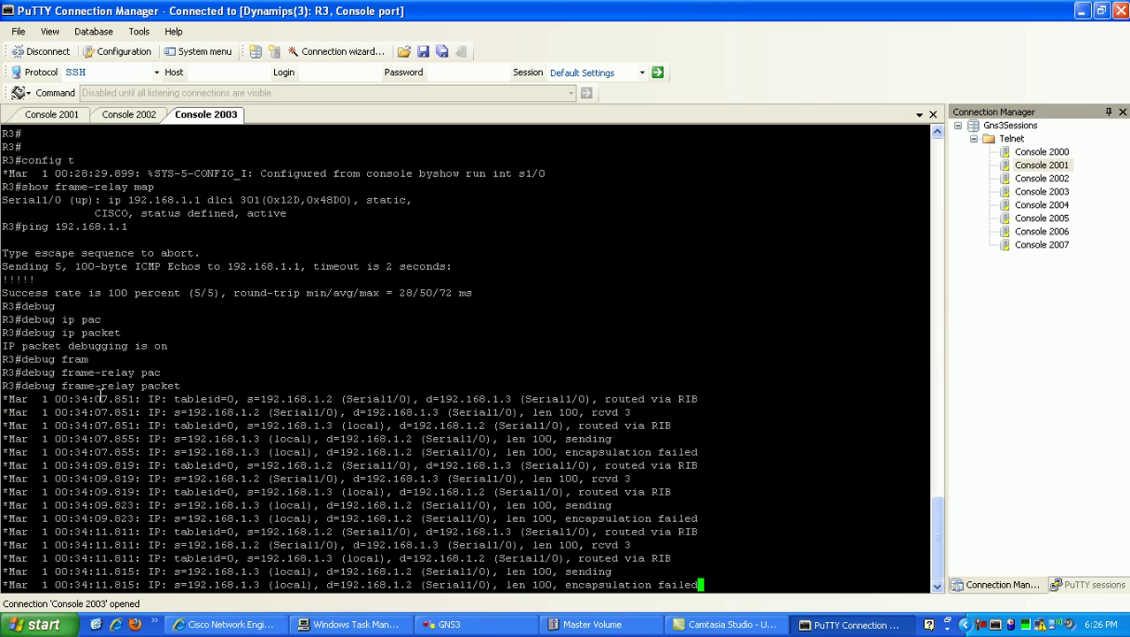
drag(97, 399, 599, 505)
click(439, 287)
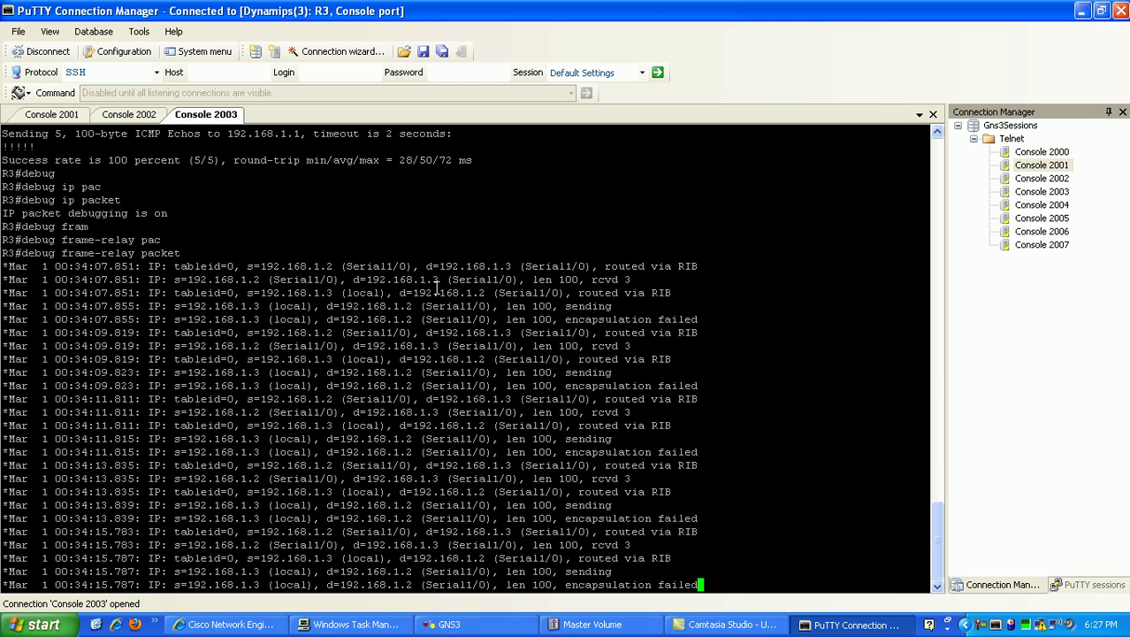
key(Return)
key(Return)
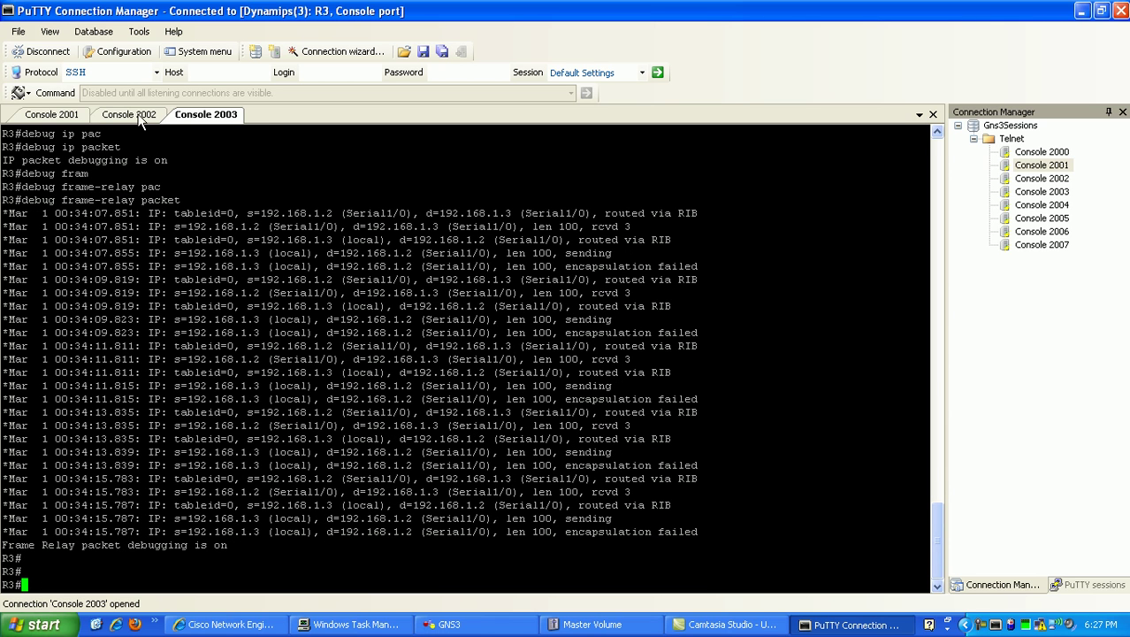
Step: Run an incomplete 'show frame-relay' command on R2
click(86, 117)
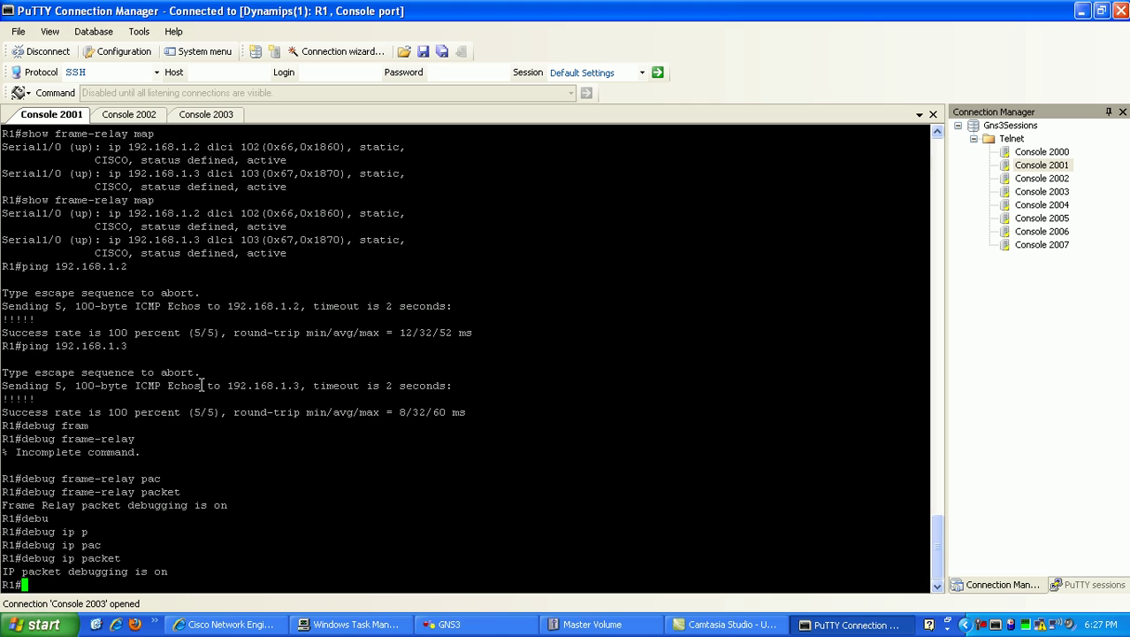
click(140, 116)
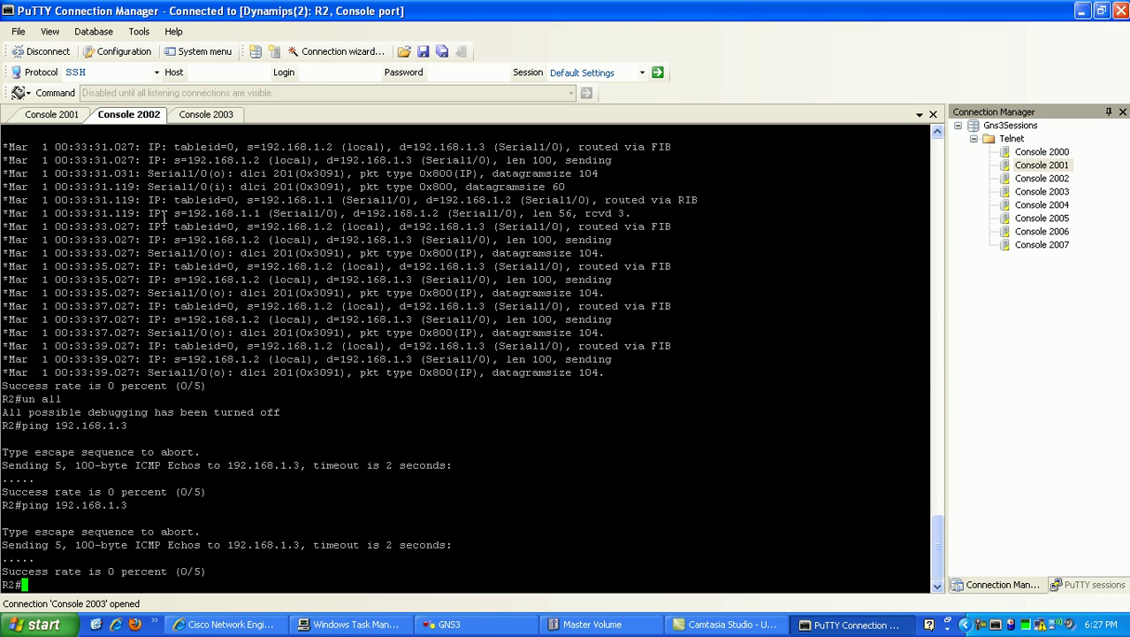
text(show fram)
key(Tab)
key(Return)
Step: Display R2's Frame Relay map and highlight DLCI 201 on the 192.168.1.3 entry
key(Up)
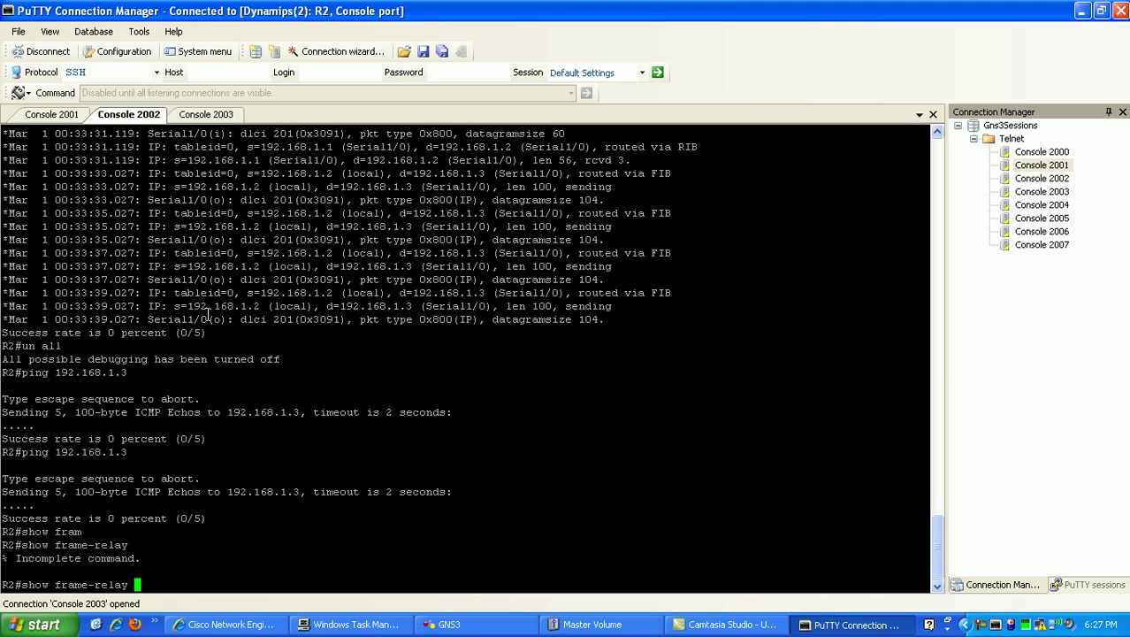
text(ma)
key(Tab)
text(p)
key(Return)
key(Up)
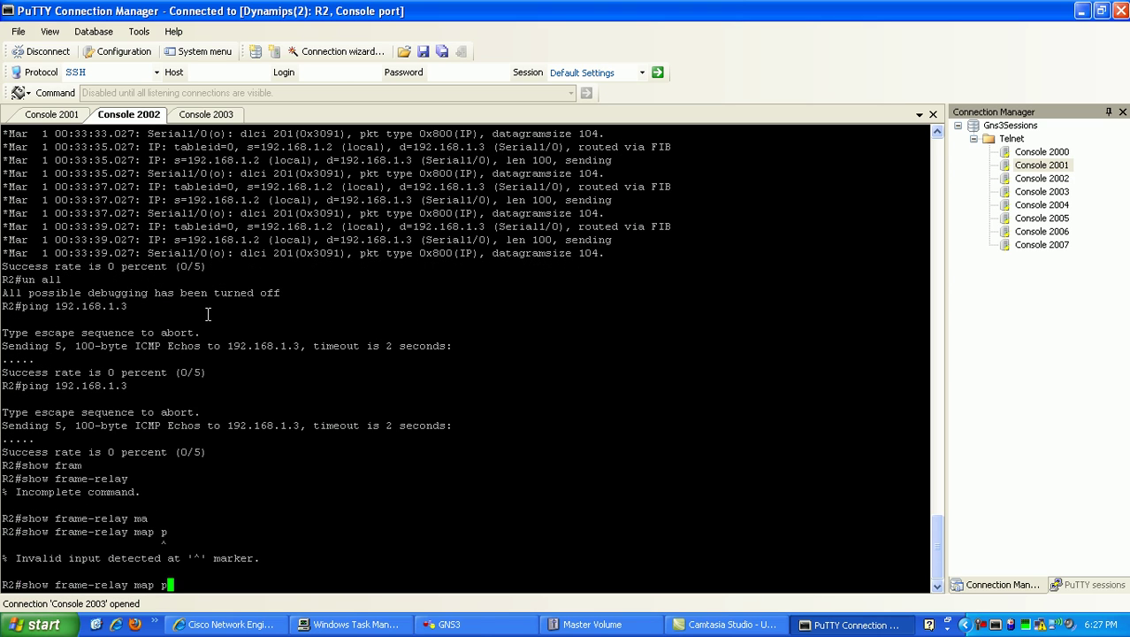
key(BackSpace)
key(BackSpace)
key(Return)
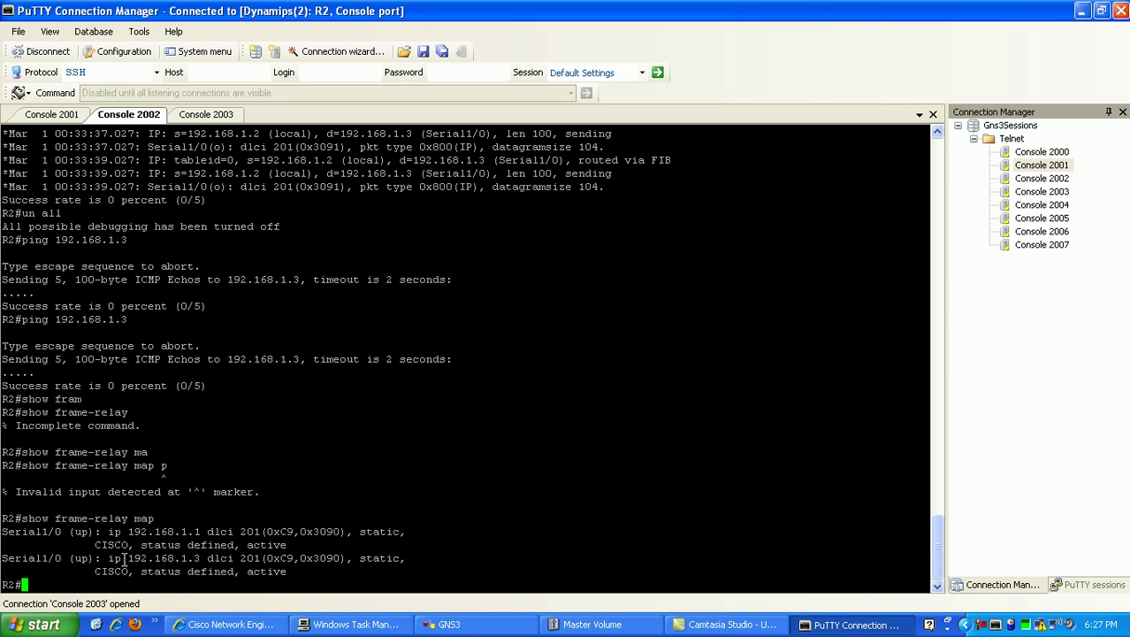
drag(96, 558, 283, 559)
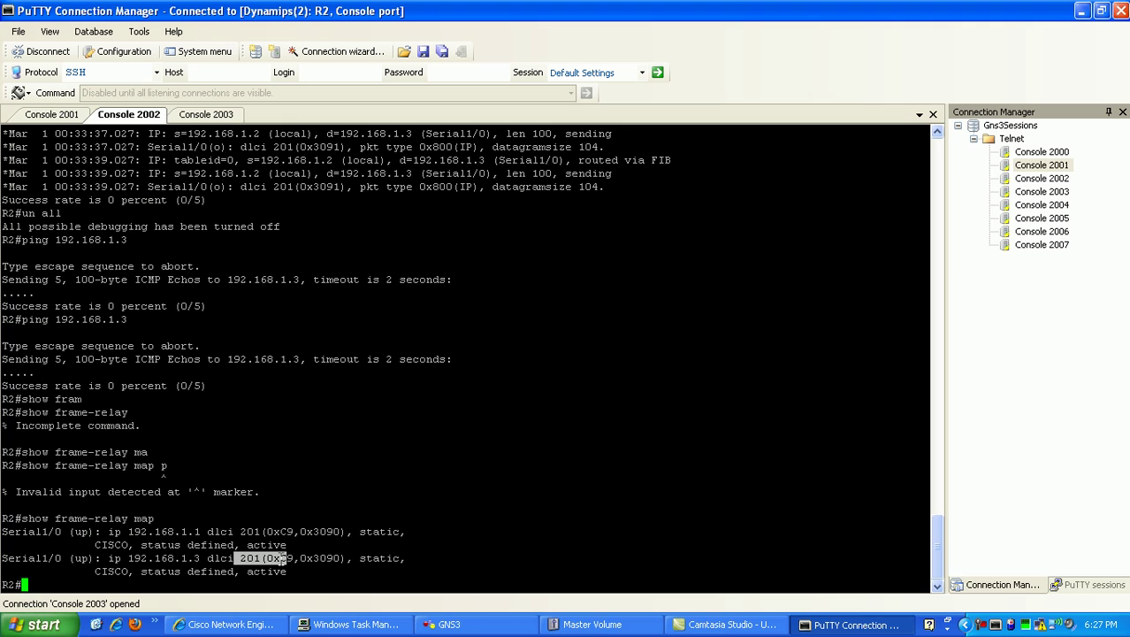
click(186, 558)
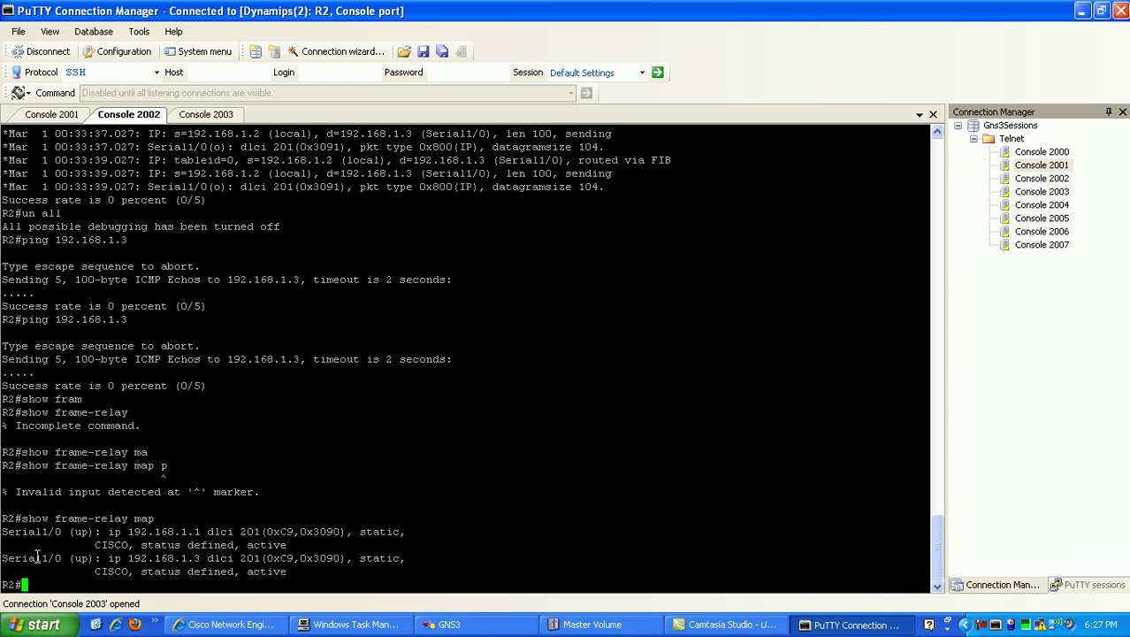
Step: Show R1's Frame Relay map: 192.168.1.2 on DLCI 102, 192.168.1.3 on DLCI 103
click(55, 114)
text(show fram)
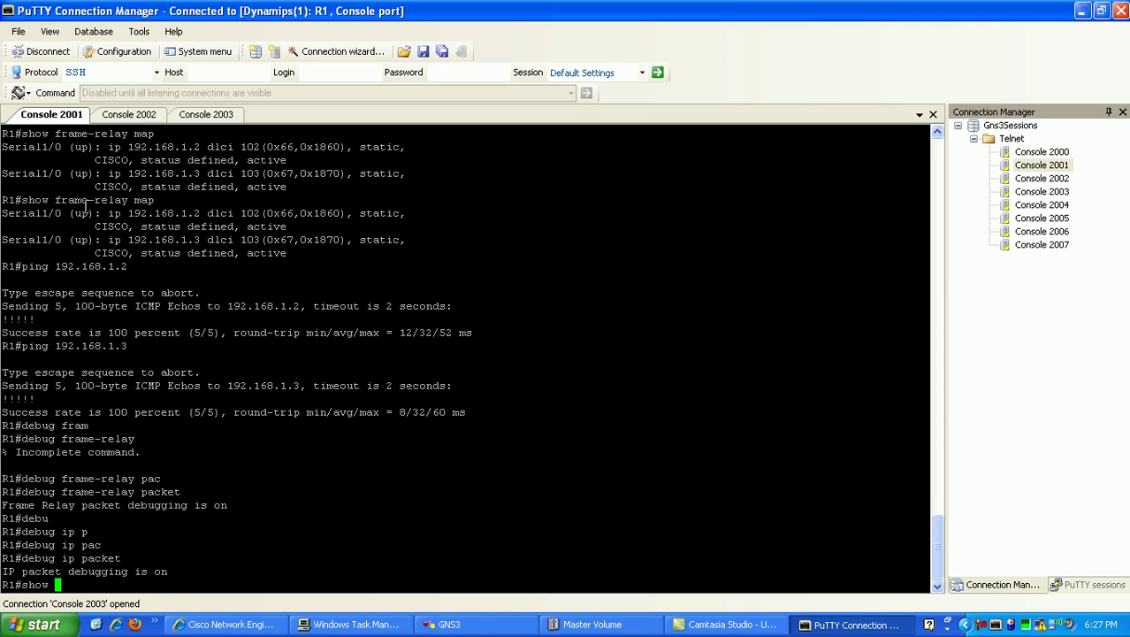
key(Tab)
text(ma)
key(Tab)
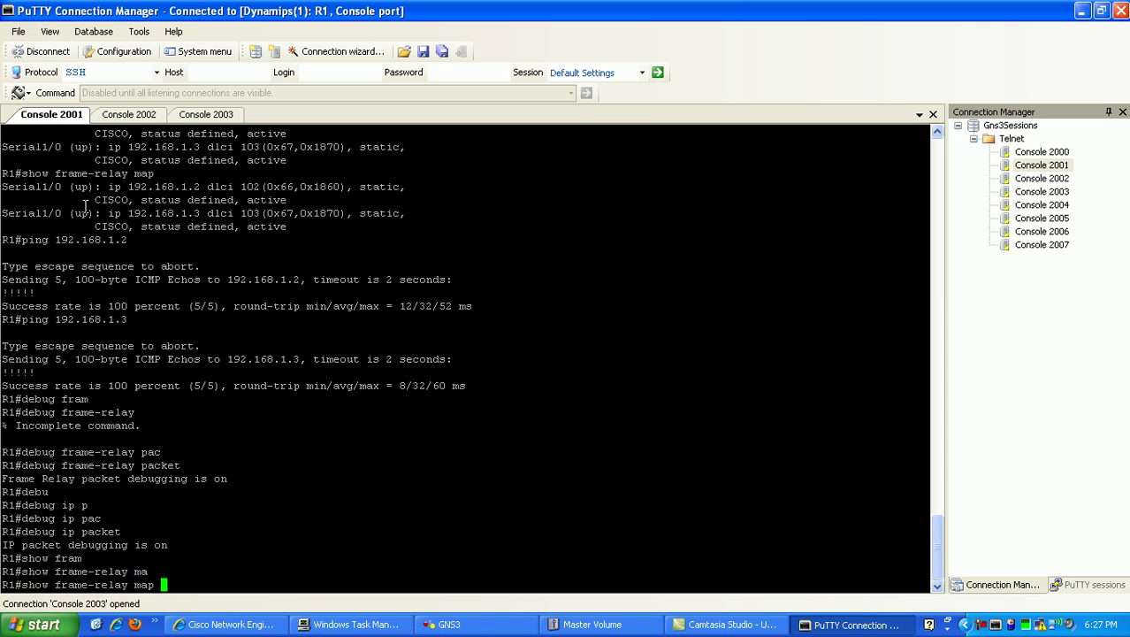
key(Return)
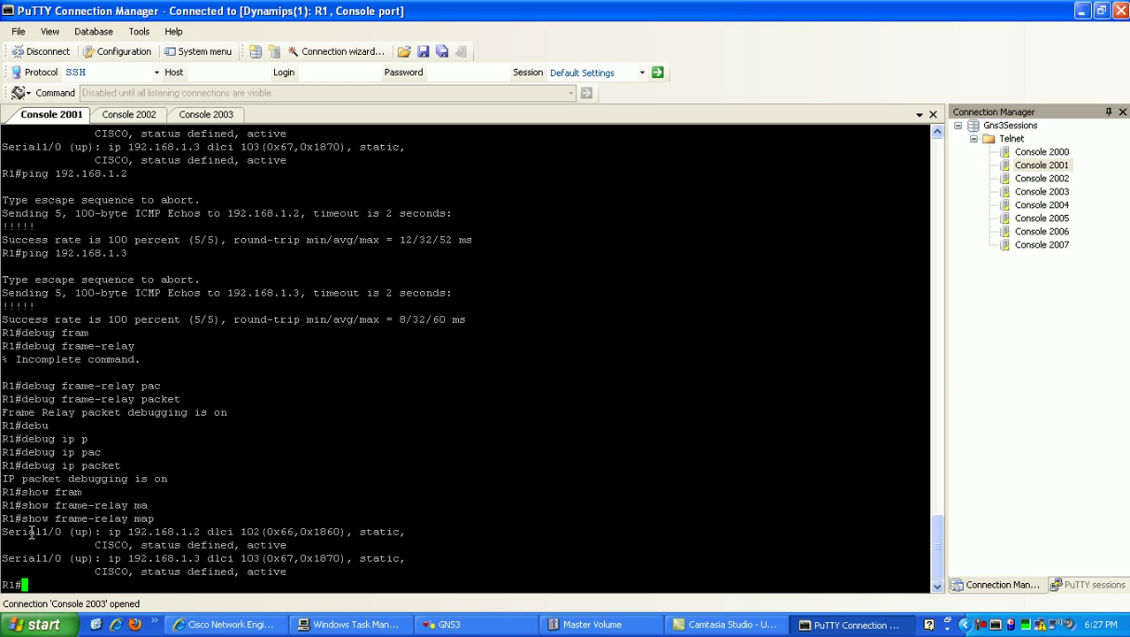
Step: Highlight the 192.168.1.3 address and its DLCI 103 in R1's map
drag(29, 532, 39, 532)
drag(181, 558, 207, 558)
drag(220, 558, 258, 564)
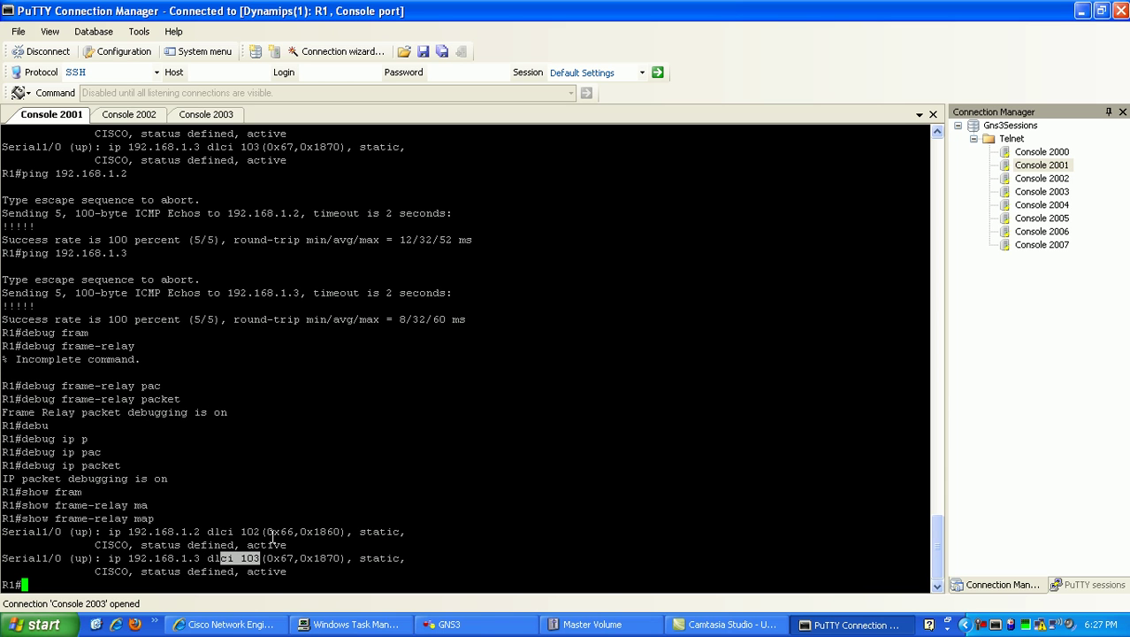
Step: On R3, highlight source 192.168.1.2 and destination 192.168.1.3 in the received debug line
click(194, 117)
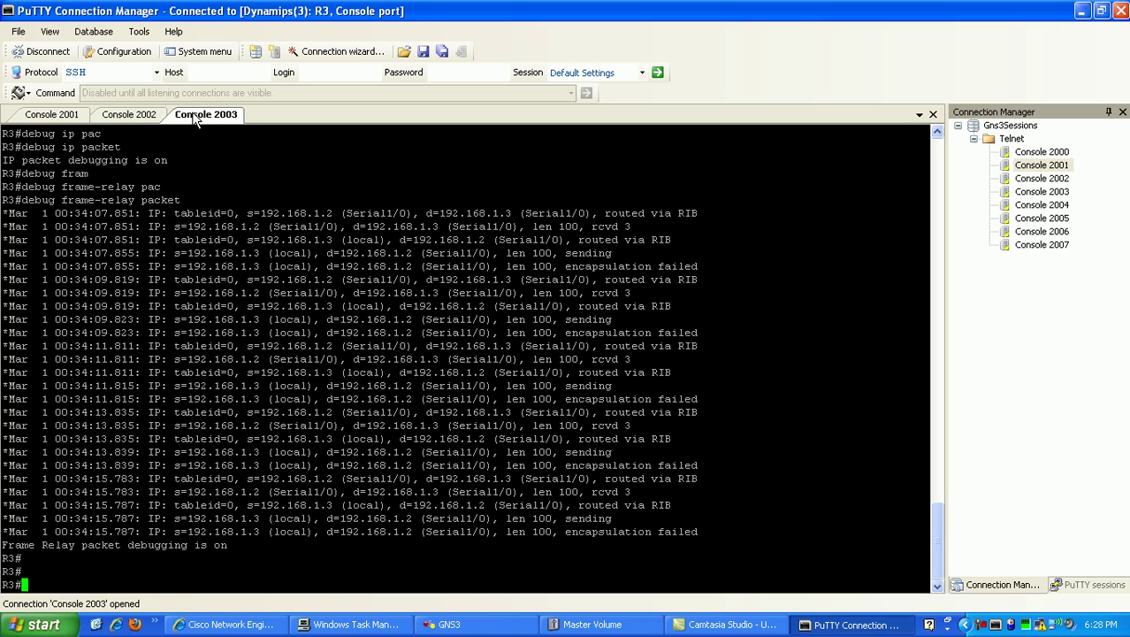
drag(78, 216, 331, 209)
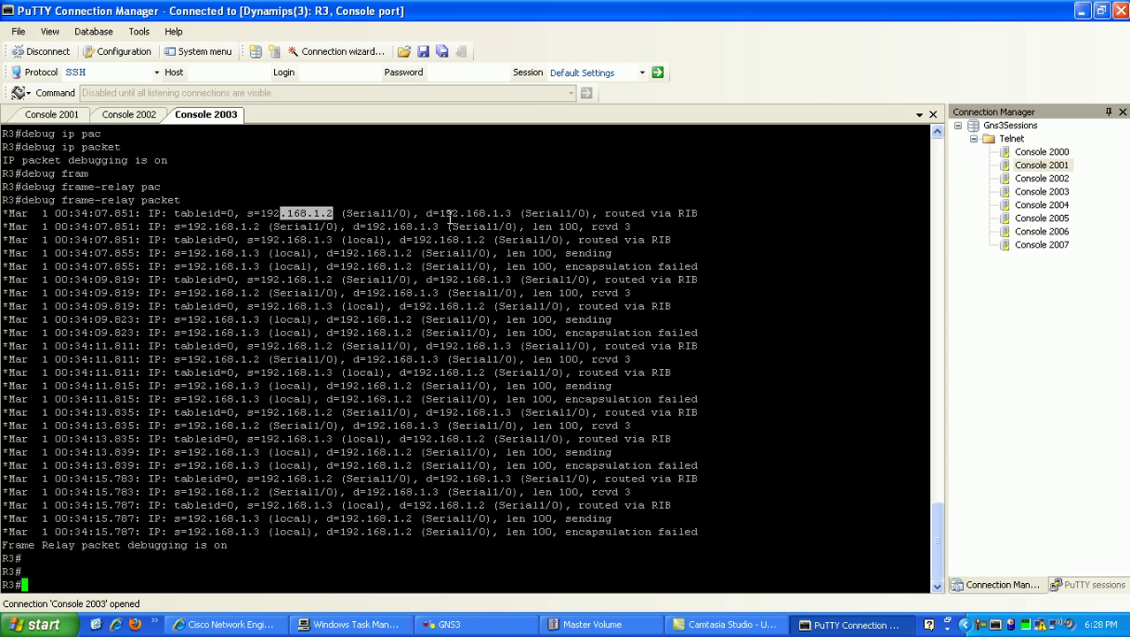
drag(445, 215, 511, 211)
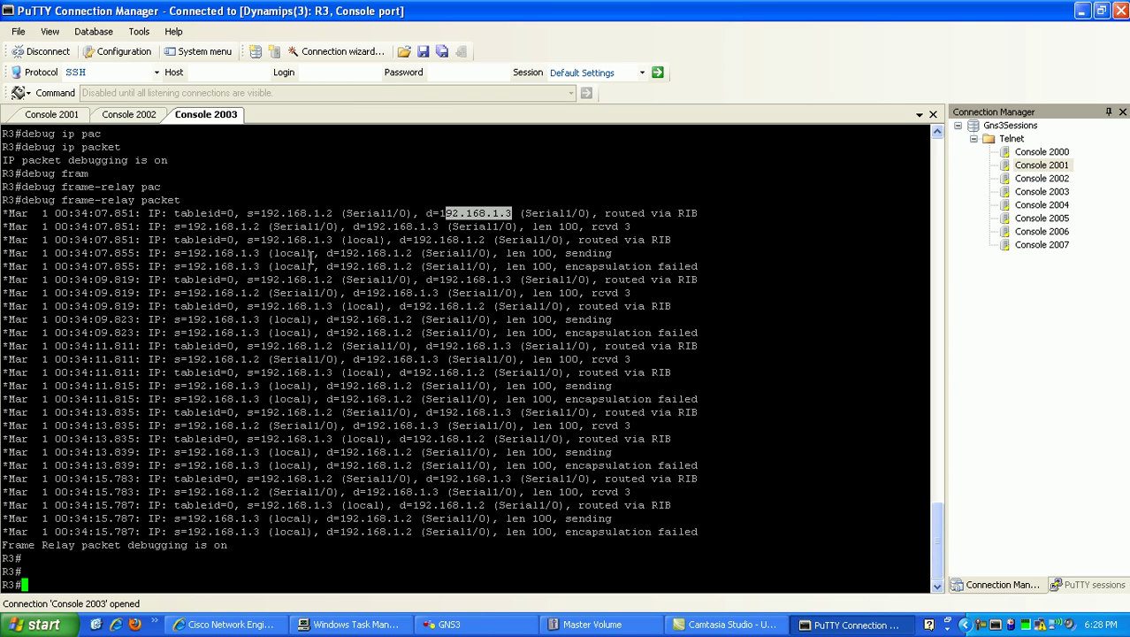
Step: Highlight source 192.168.1.3, destination 192.168.1.2 and 'encapsulation failed' on the sending lines
drag(169, 253, 200, 254)
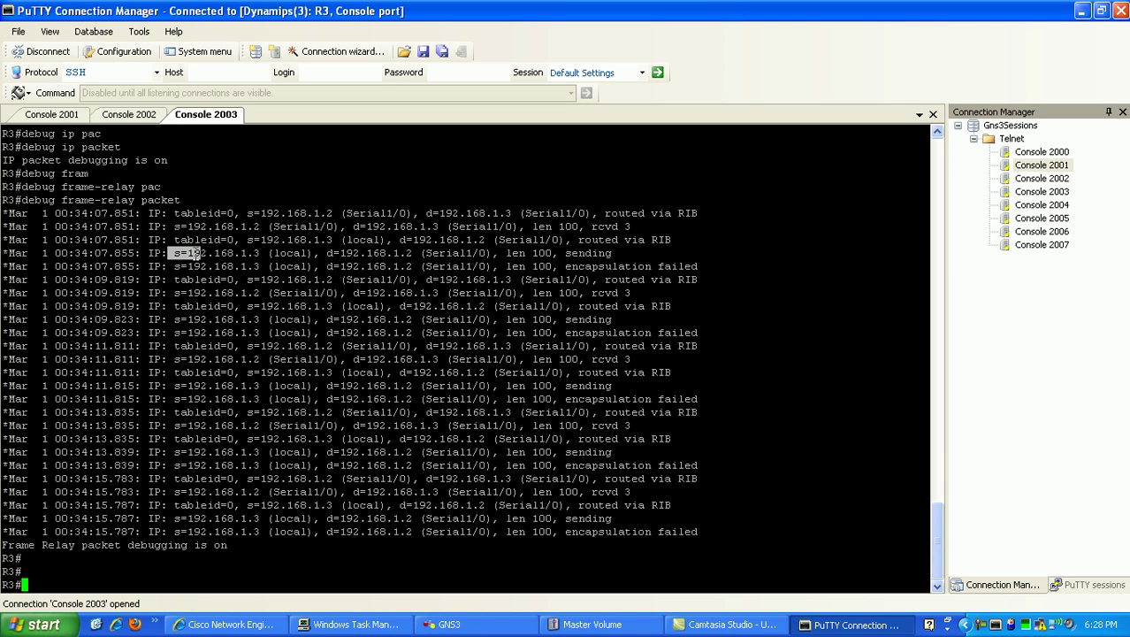
drag(197, 254, 262, 254)
click(191, 252)
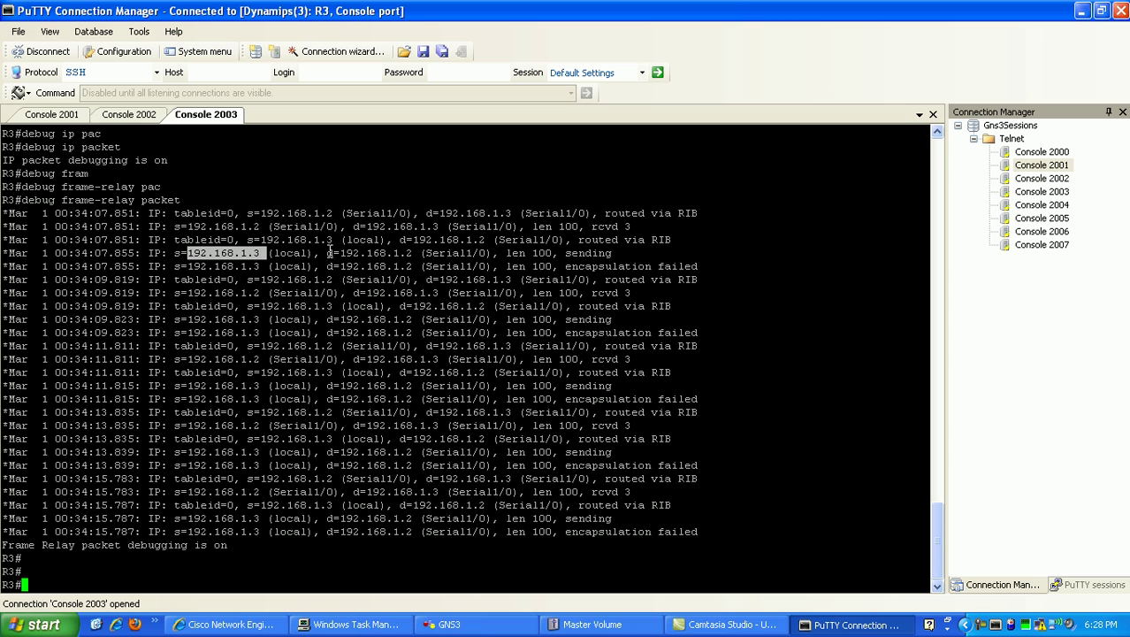
click(328, 253)
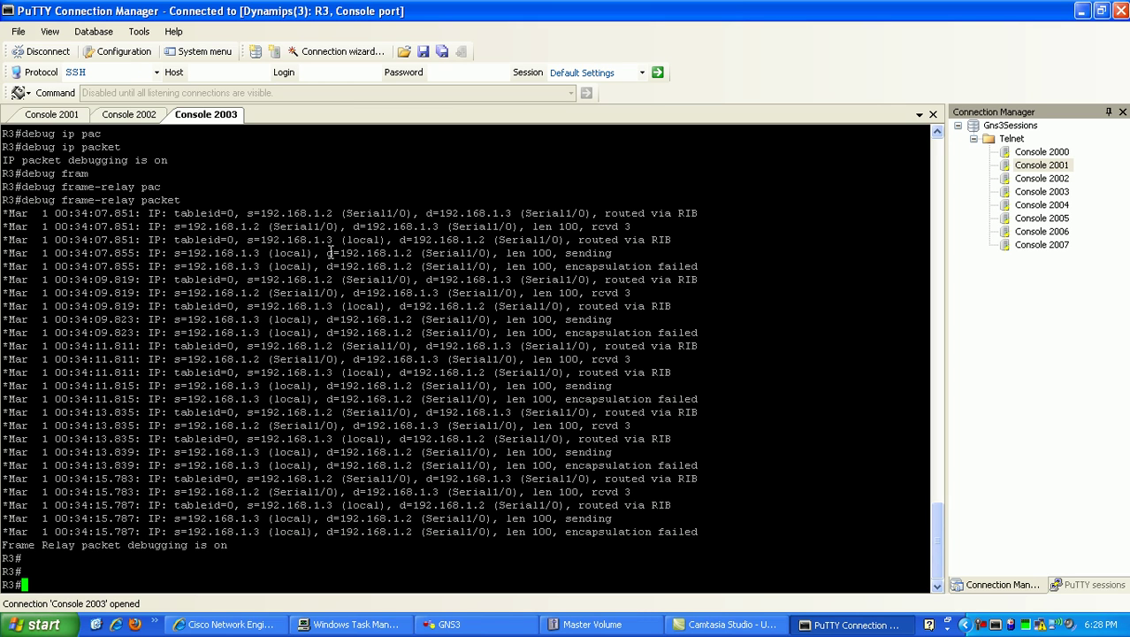
drag(329, 253, 702, 266)
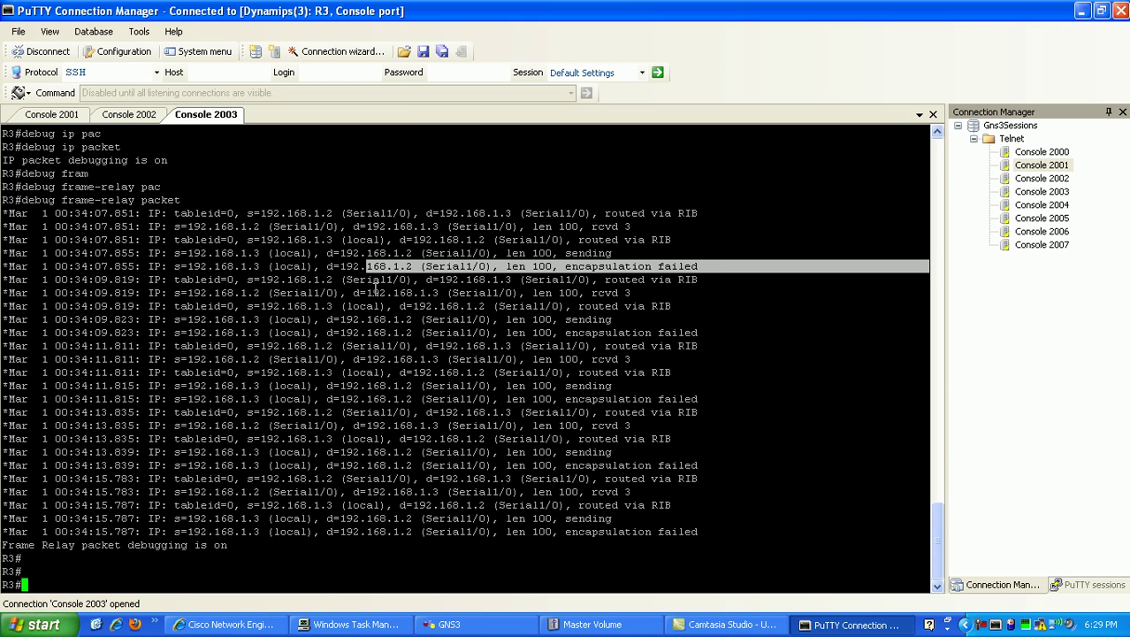
drag(342, 266, 411, 267)
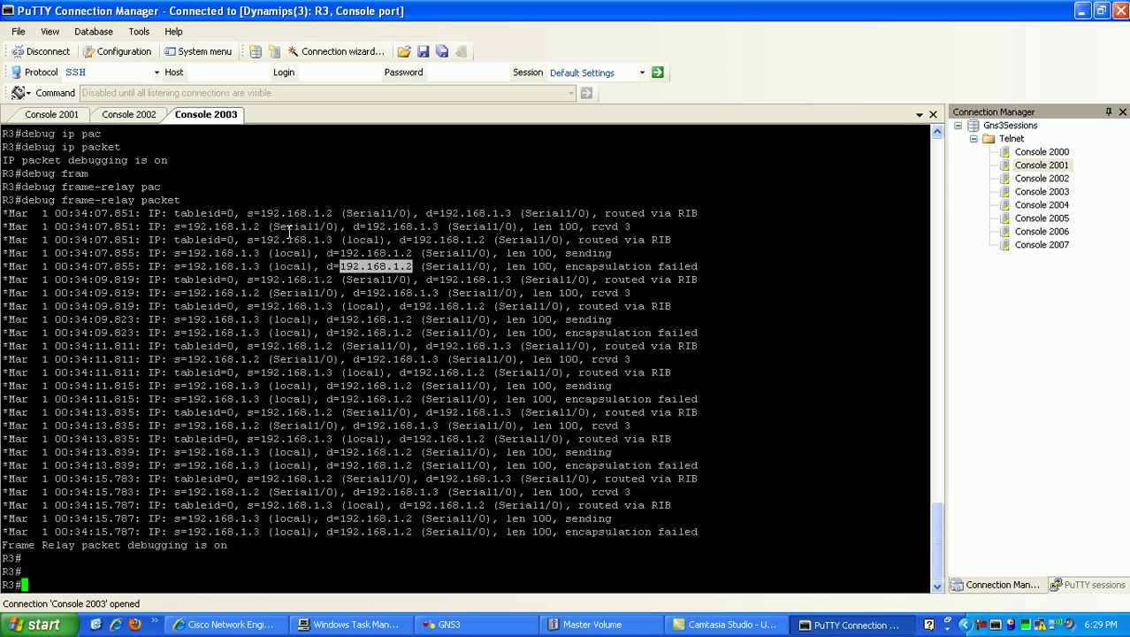
drag(553, 265, 699, 266)
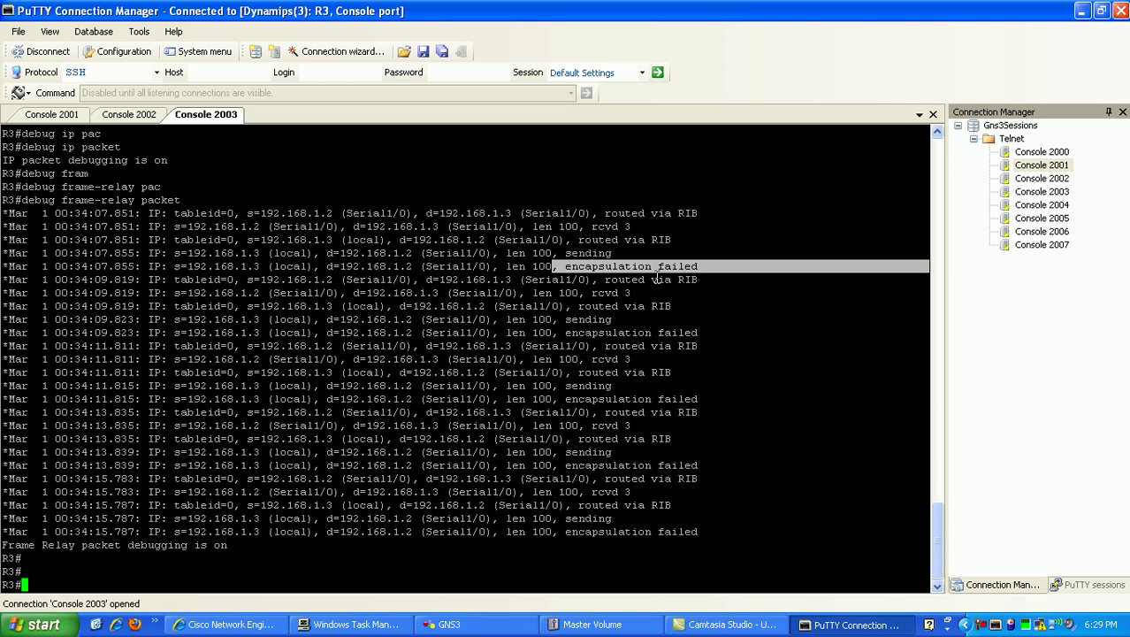
Step: Show R3's Frame Relay map and highlight its only entry, 192.168.1.1 on DLCI 301
text(show fram)
key(Tab)
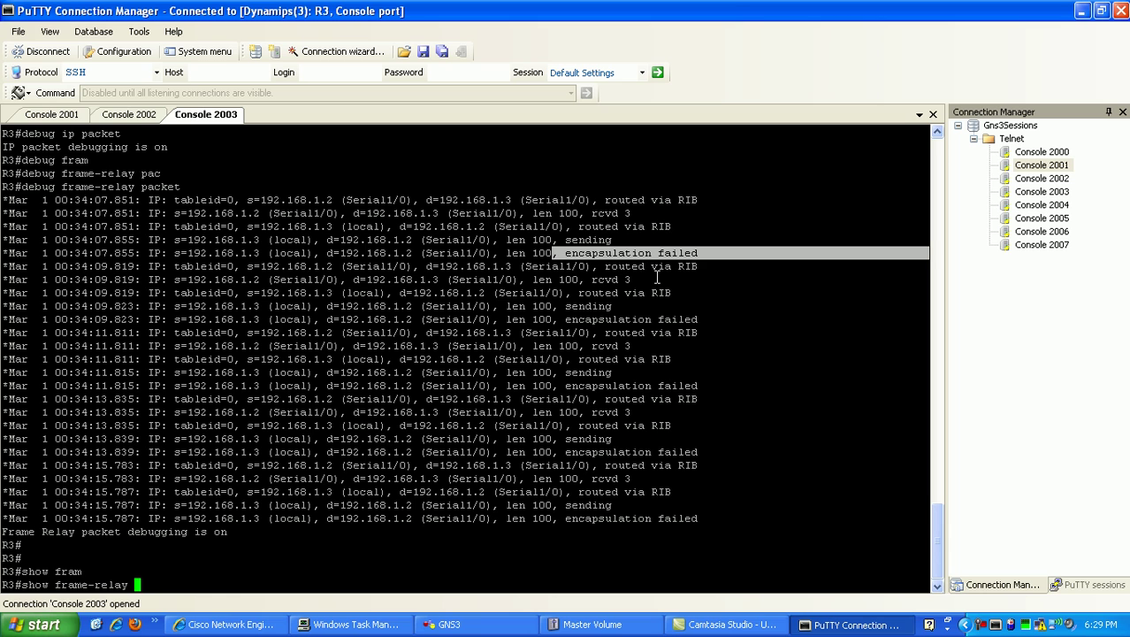
text(ma)
key(Tab)
key(Return)
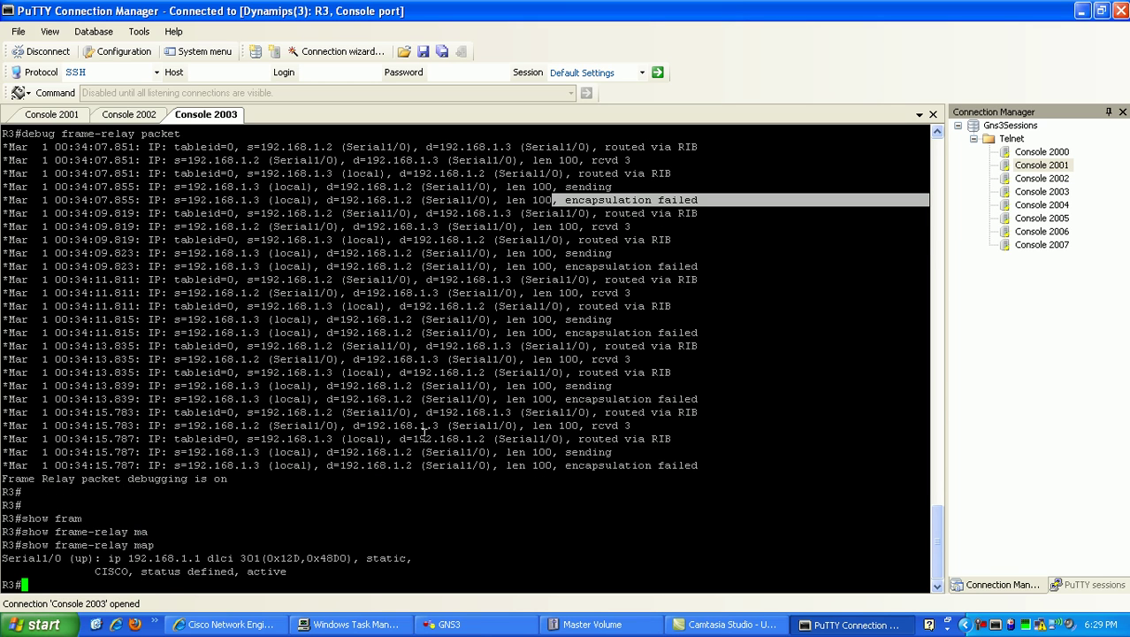
drag(109, 558, 198, 558)
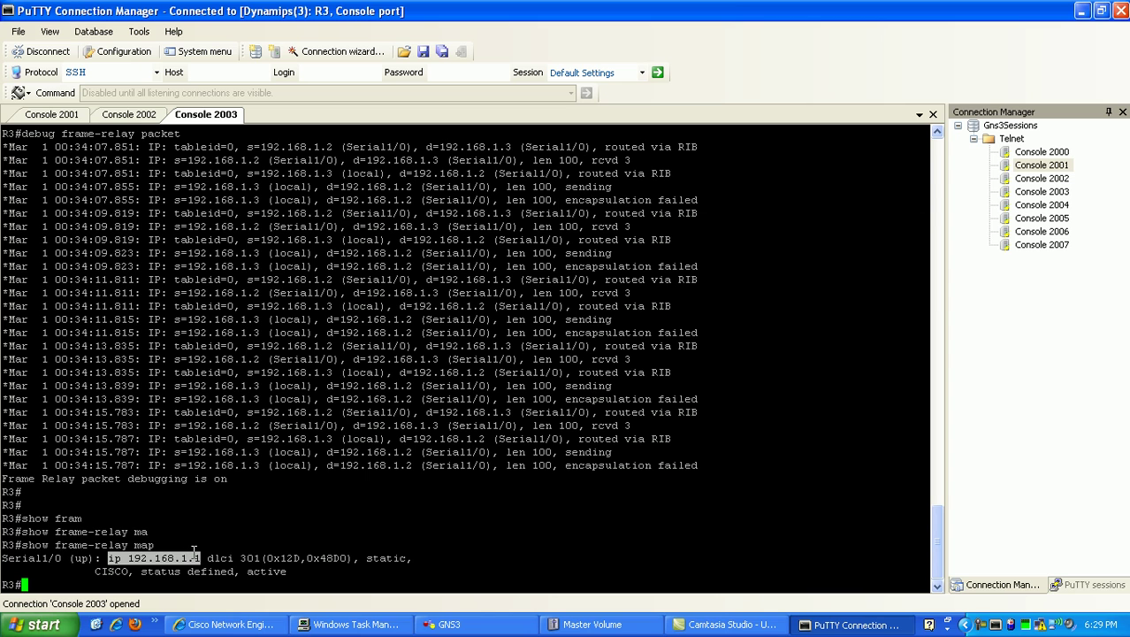
click(274, 542)
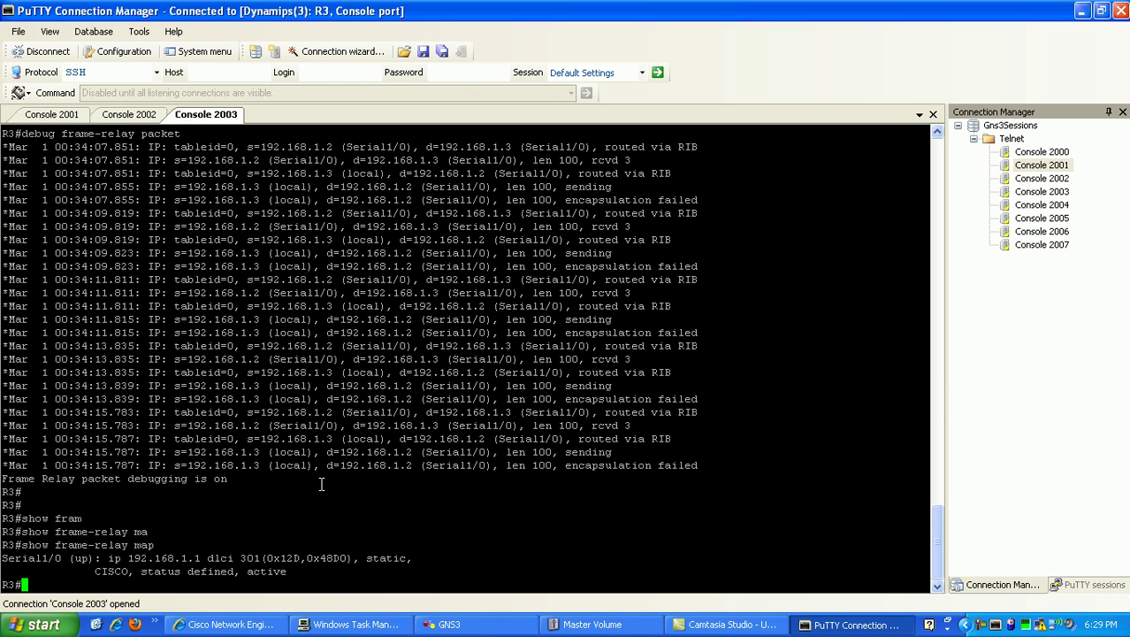
Step: Enter configuration mode for R3's Serial1/0 interface
text(config t)
key(Return)
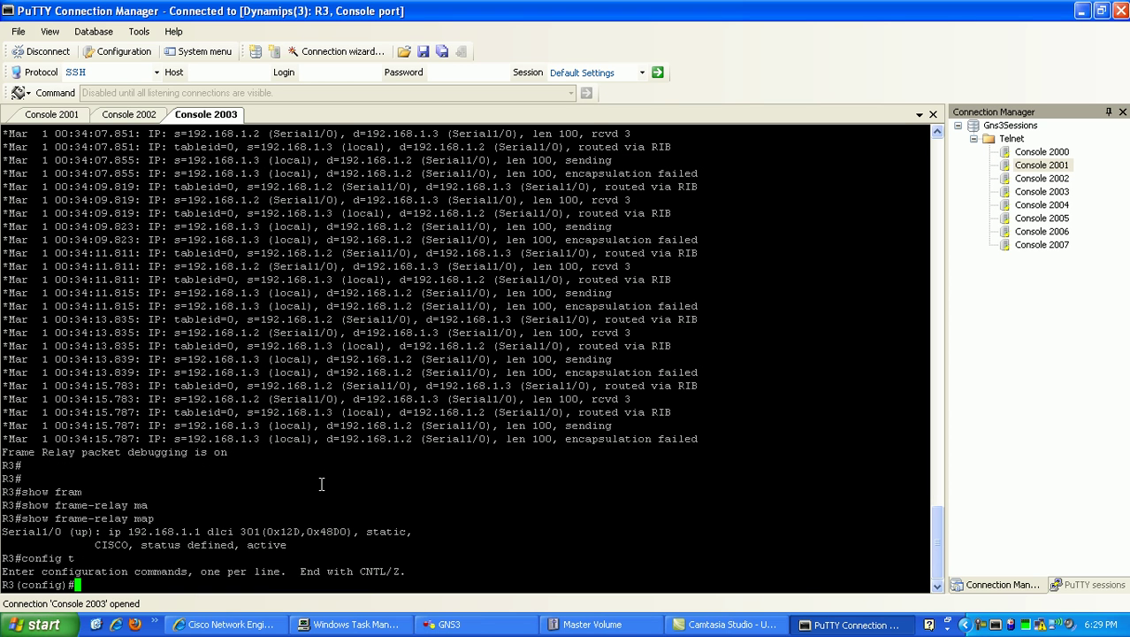
text(int s1/0)
key(Return)
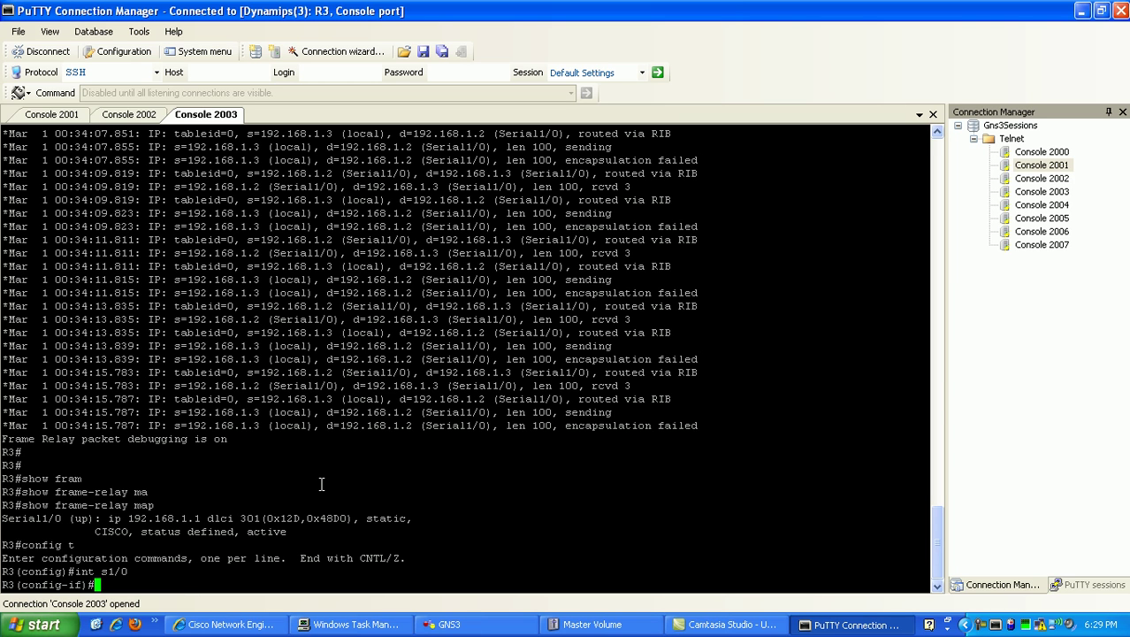
Step: Add 'frame-relay map ip 192.168.1.2 301' and leave configuration mode with 'end'
text(fram)
key(Tab)
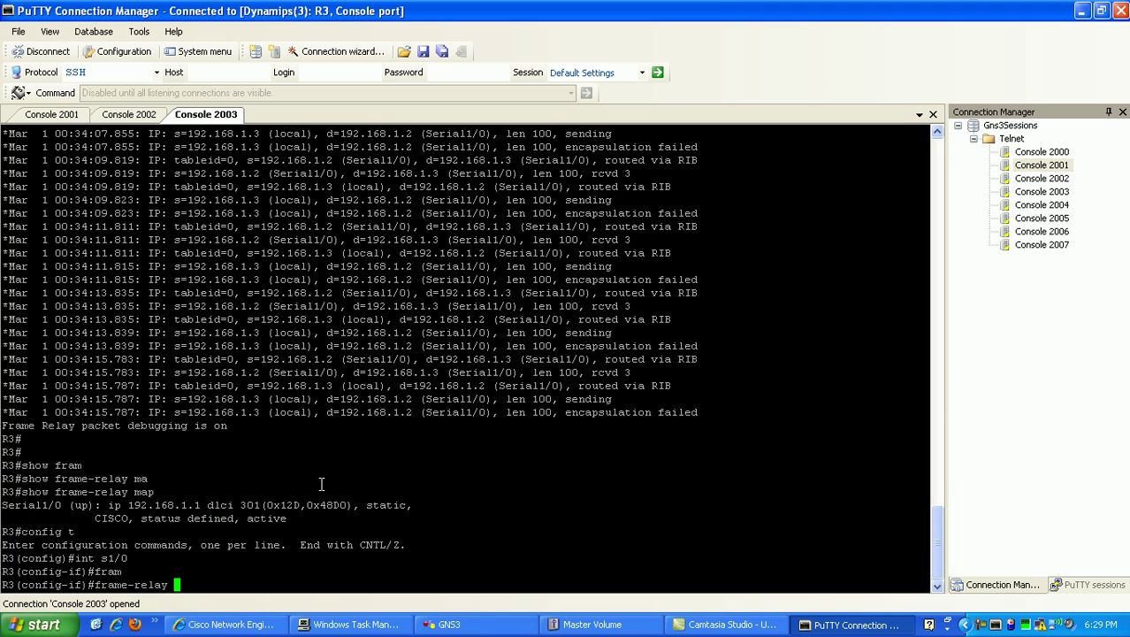
text(ma)
key(Tab)
text(ip 19)
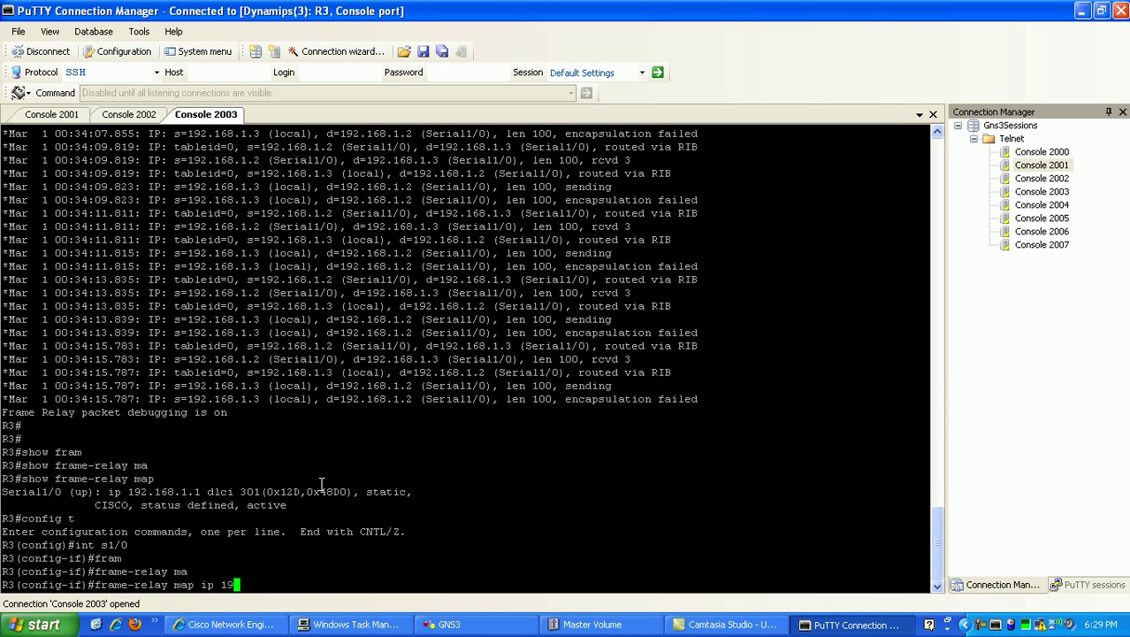
text(2.168.1.2)
text(301)
key(Return)
key(Return)
key(Return)
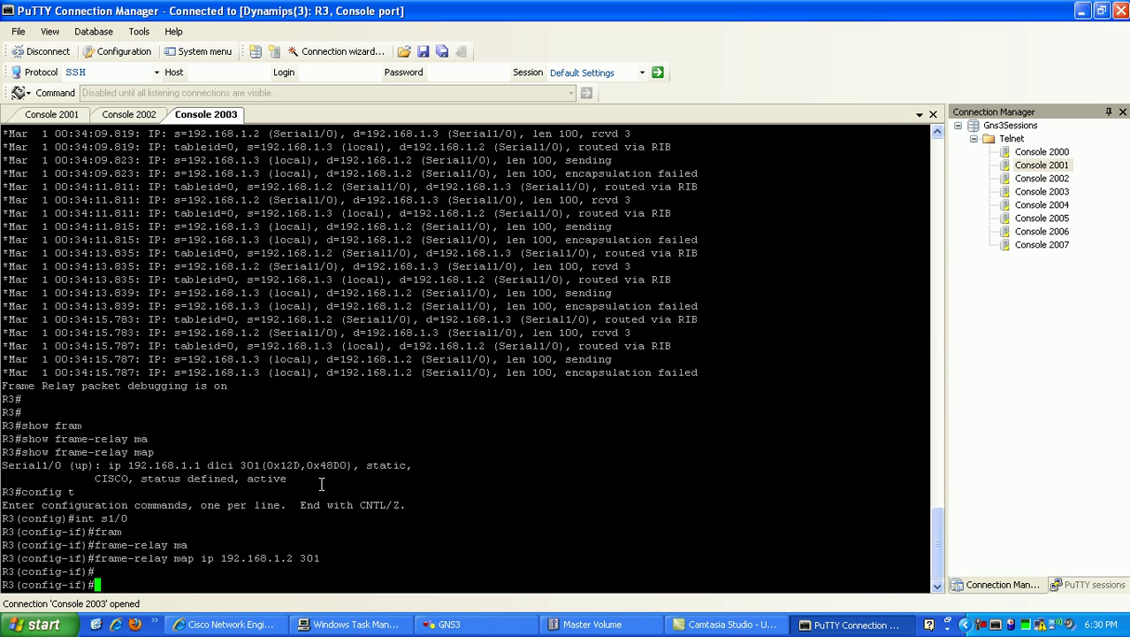
text(end)
key(Return)
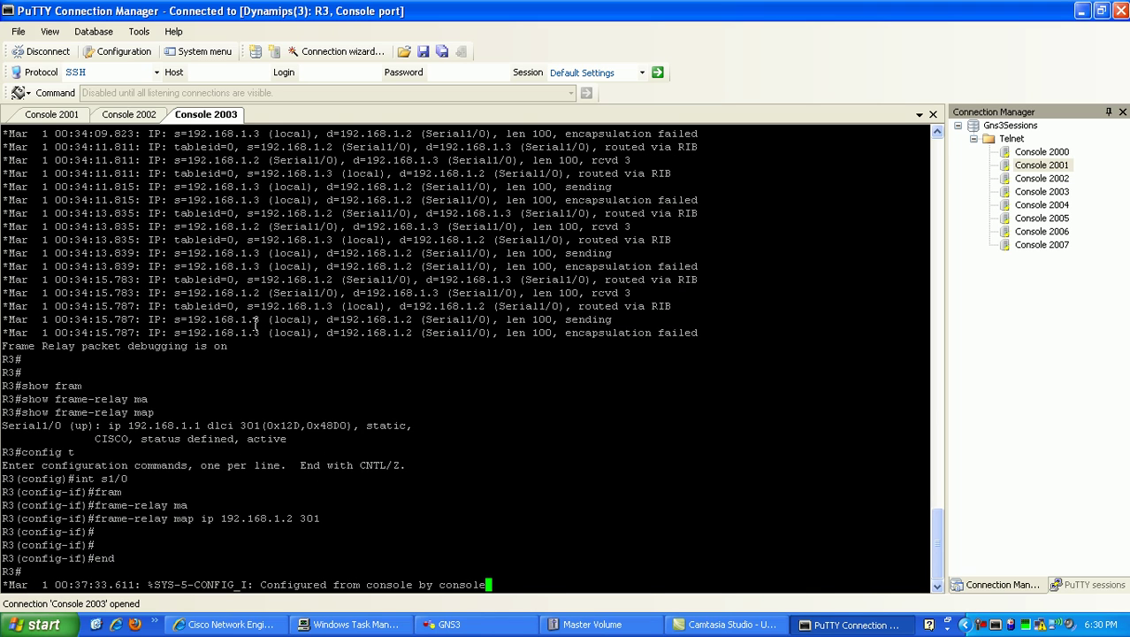
key(Return)
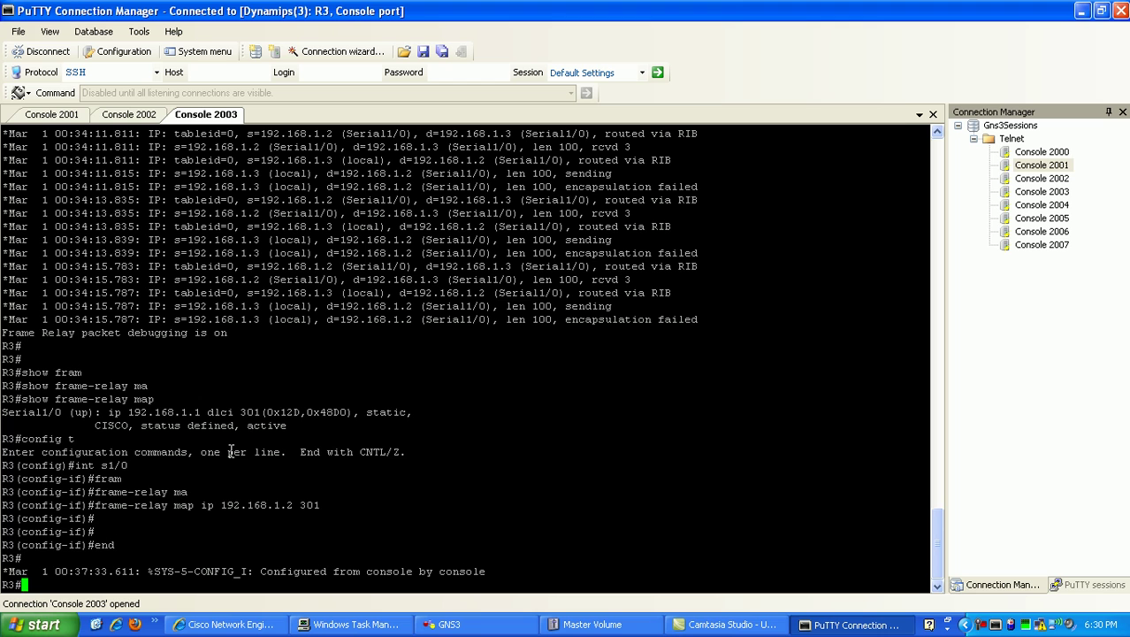
Step: List R3's map and highlight entries 192.168.1.1 and 192.168.1.2, both on DLCI 301
text(show fram)
key(Tab)
text(ma)
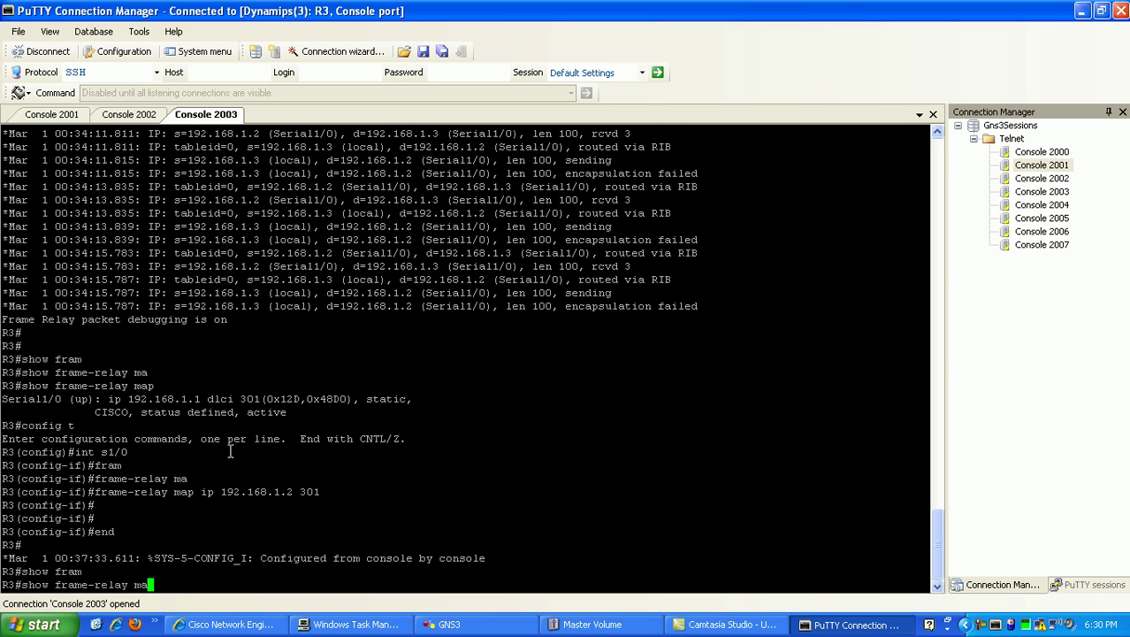
text(p)
key(Return)
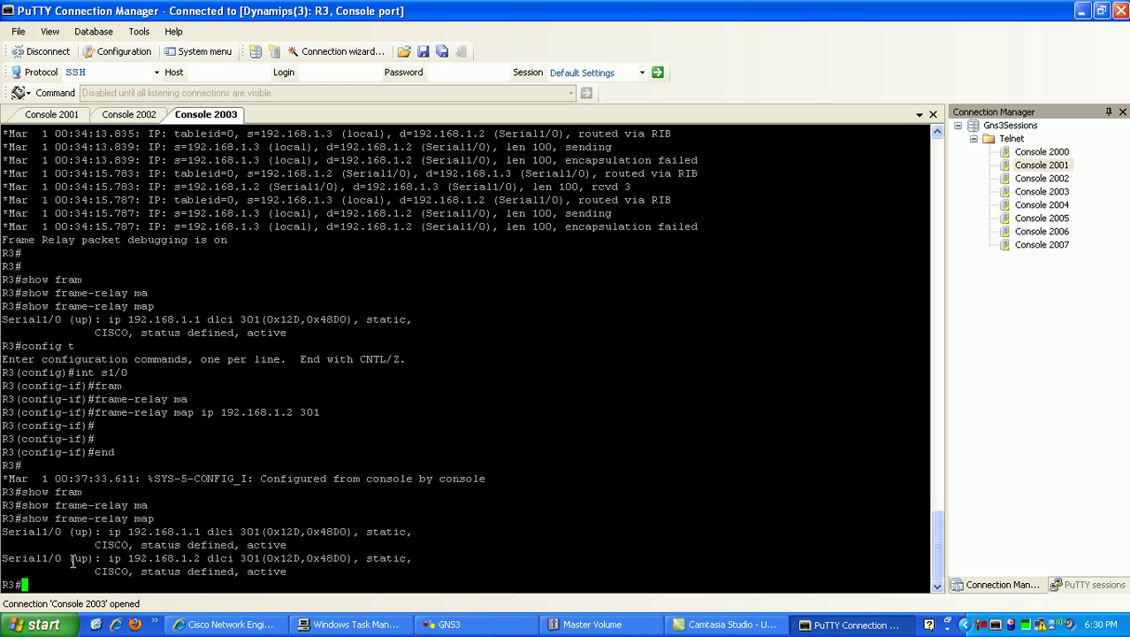
drag(74, 559, 378, 566)
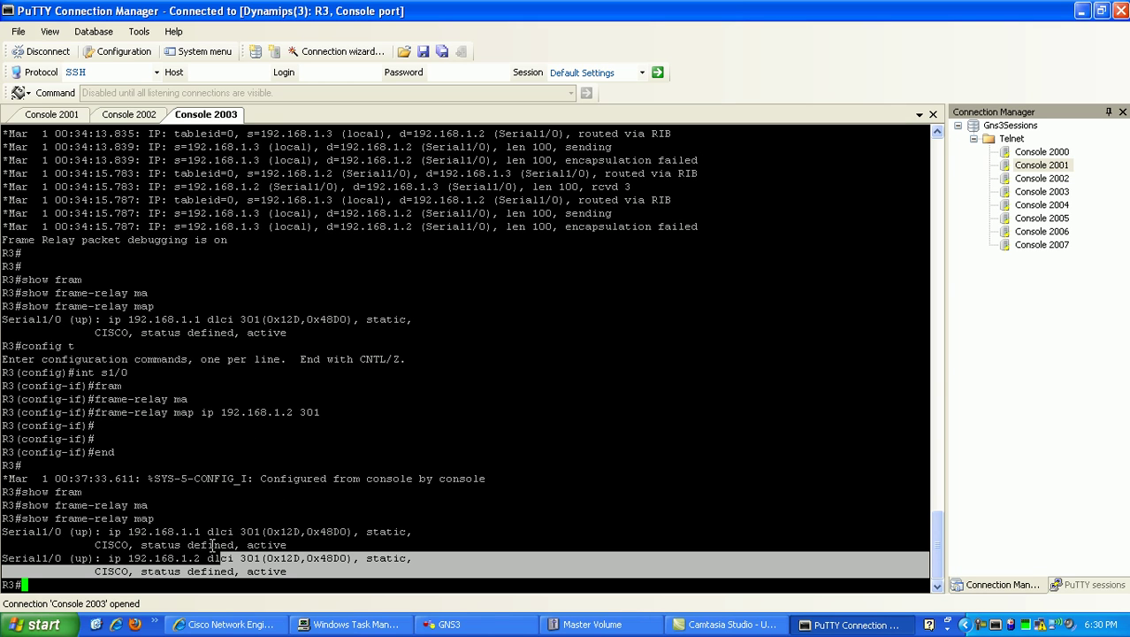
click(131, 560)
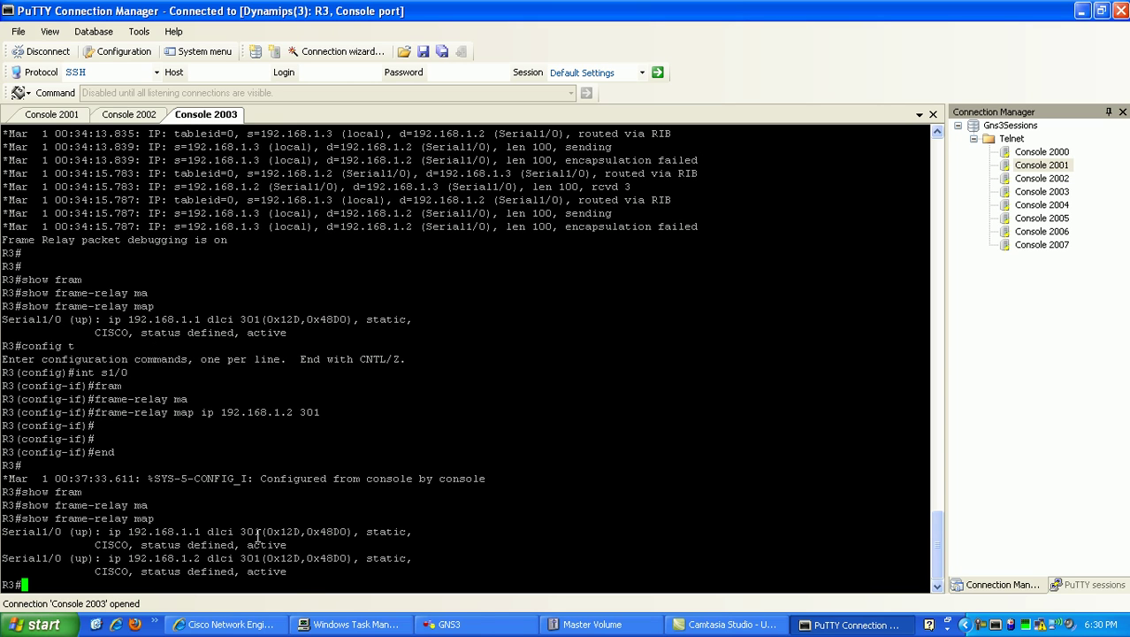
drag(300, 575, 3, 529)
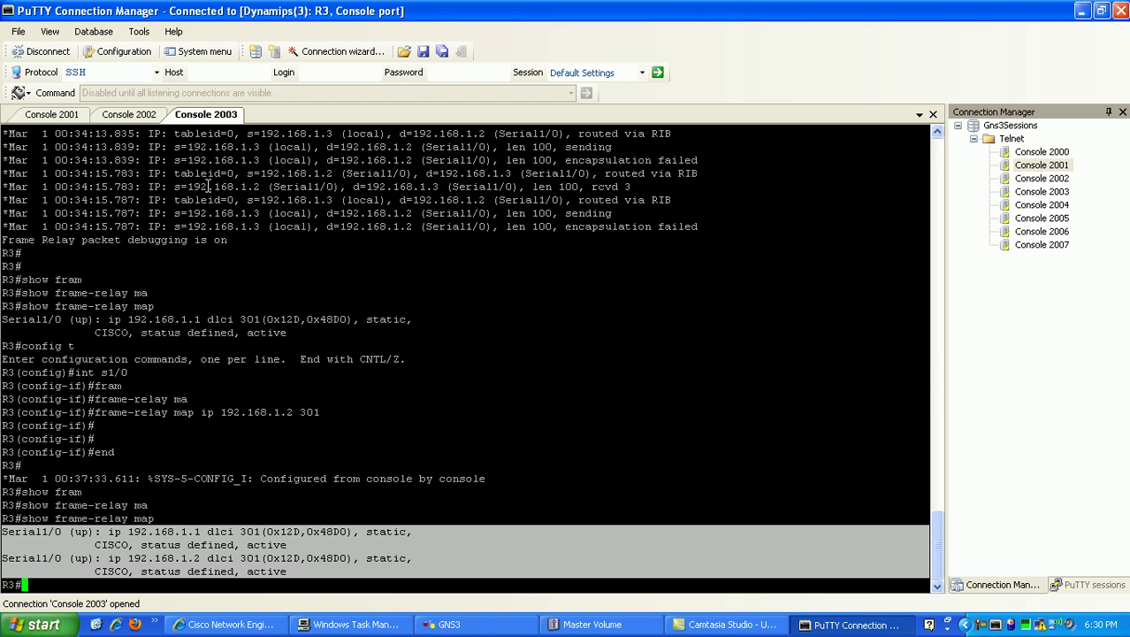
click(130, 116)
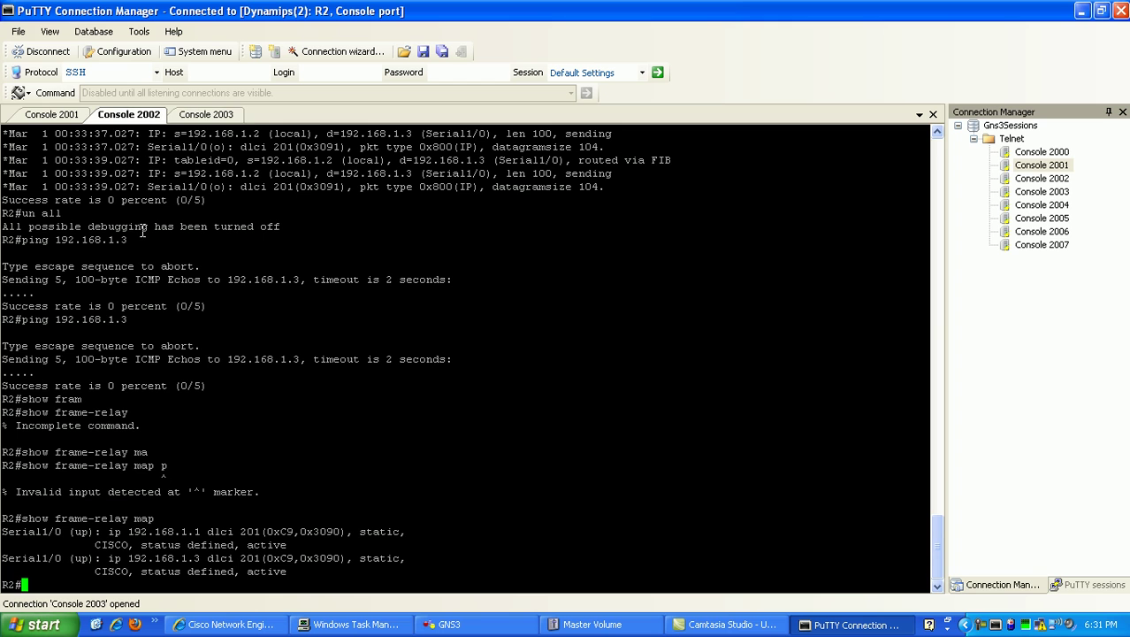
drag(153, 558, 74, 531)
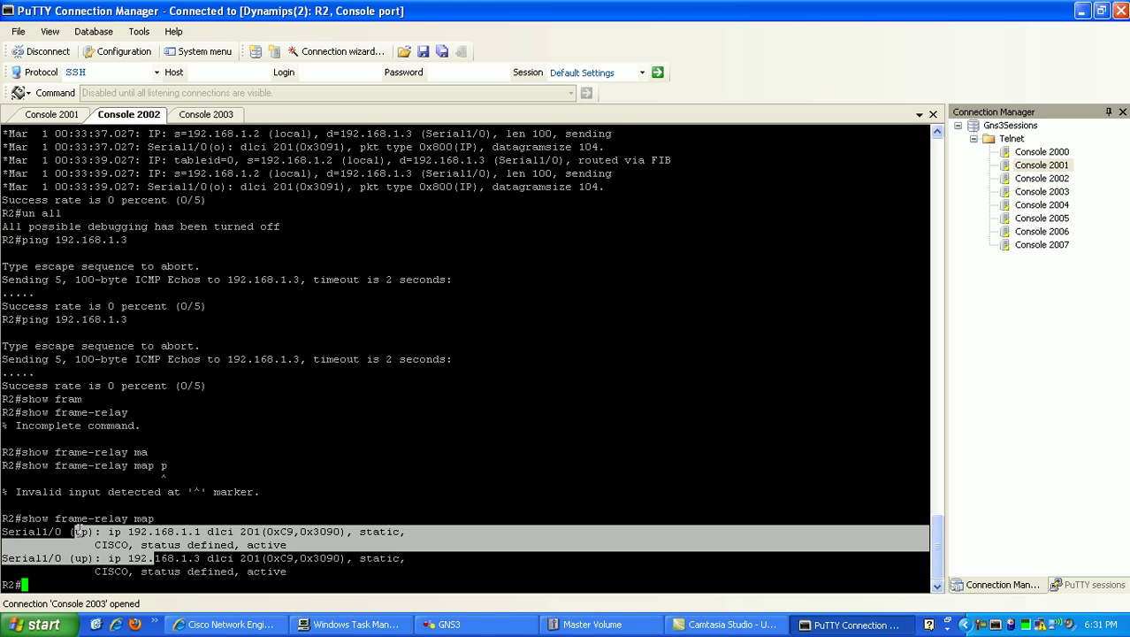
click(78, 117)
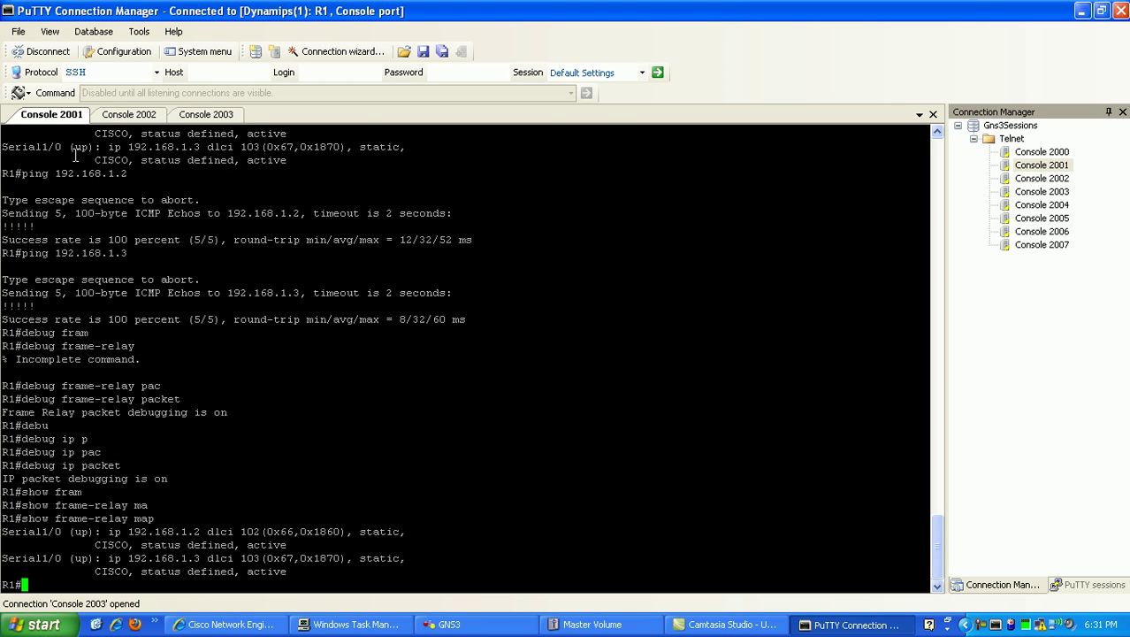
drag(2, 531, 289, 571)
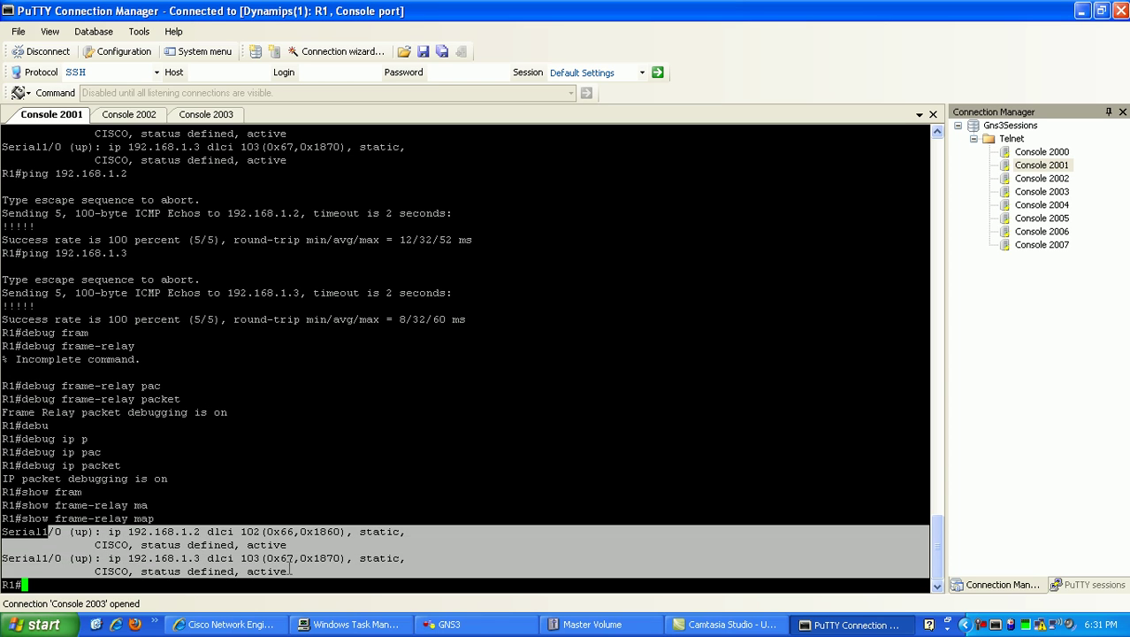
click(294, 483)
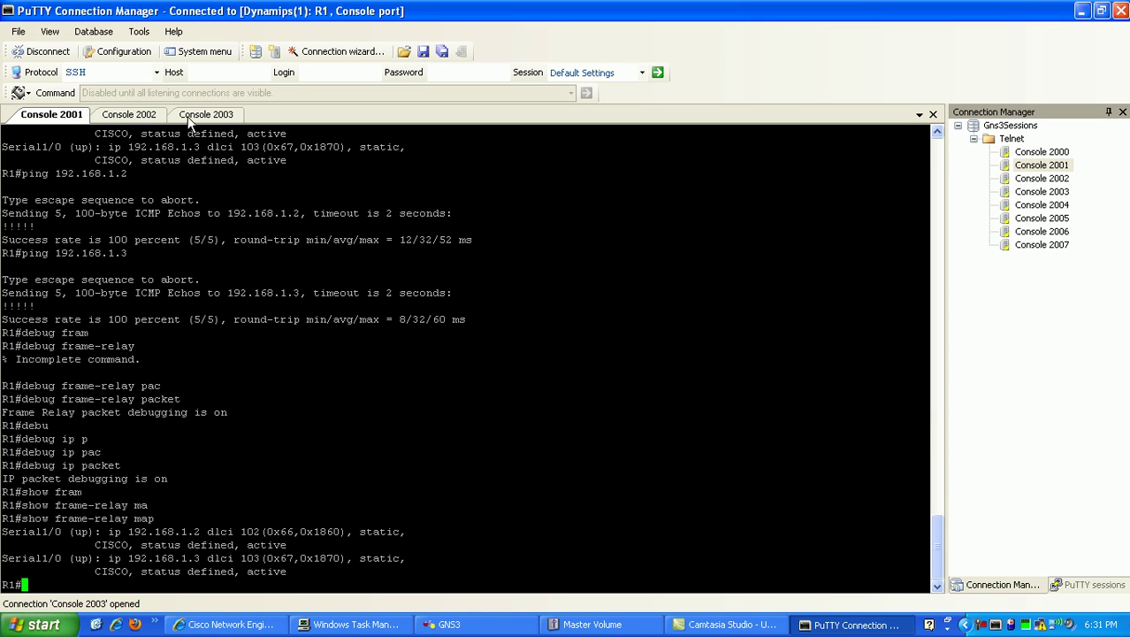
click(148, 118)
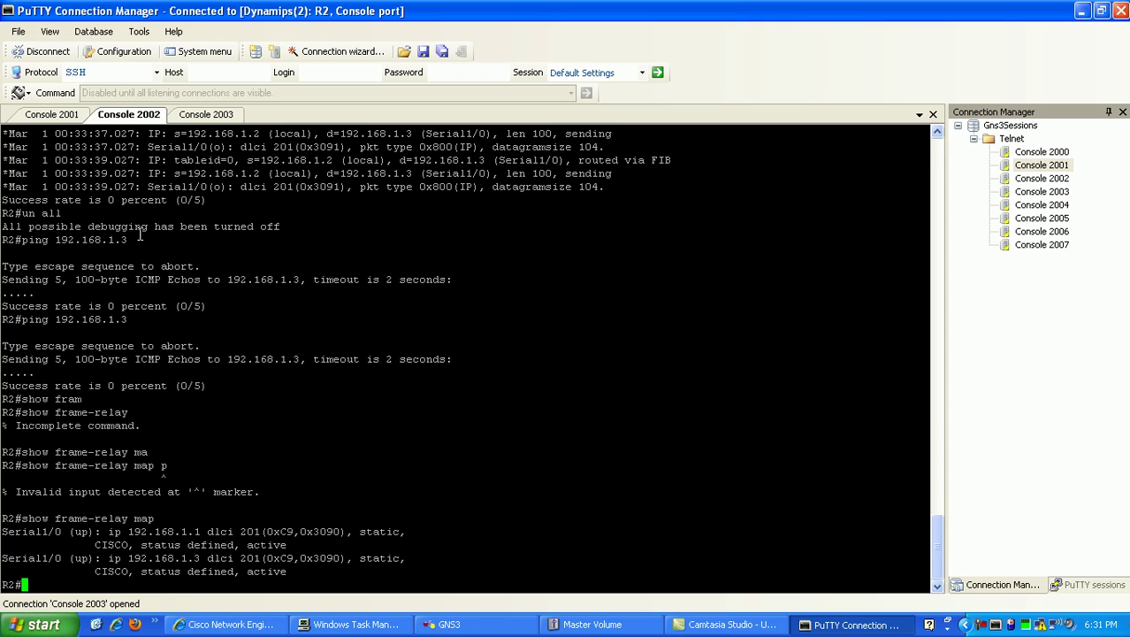
Step: Rerun R2's ping to 192.168.1.3 for 100 percent success, then view R3's debug output
key(Up)
key(Up)
key(Up)
key(Up)
key(Up)
key(Up)
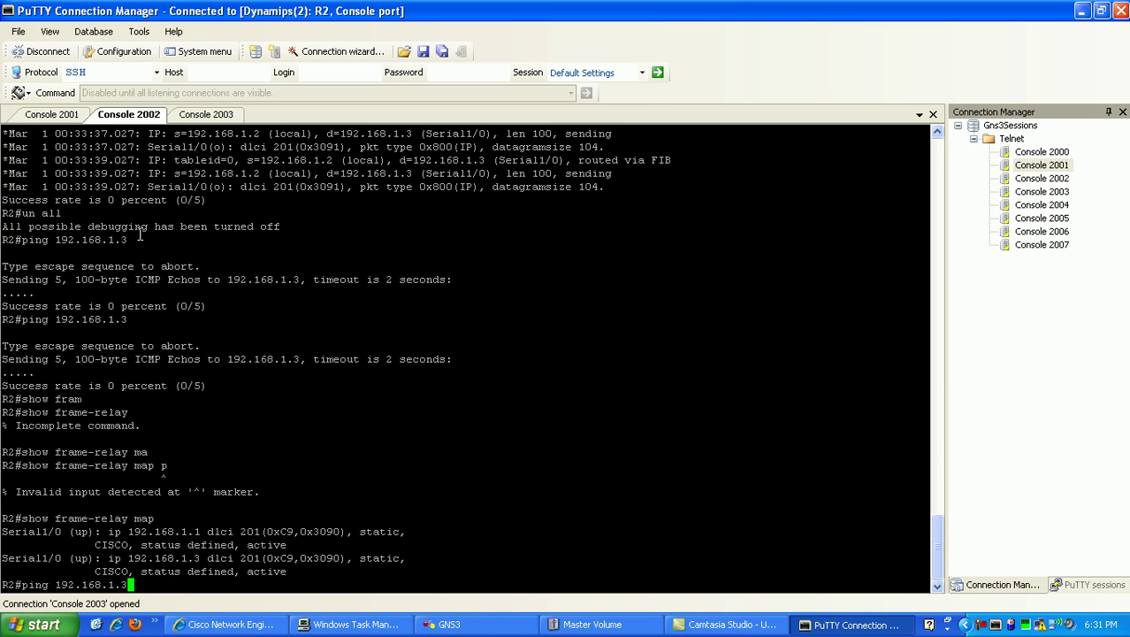
key(Return)
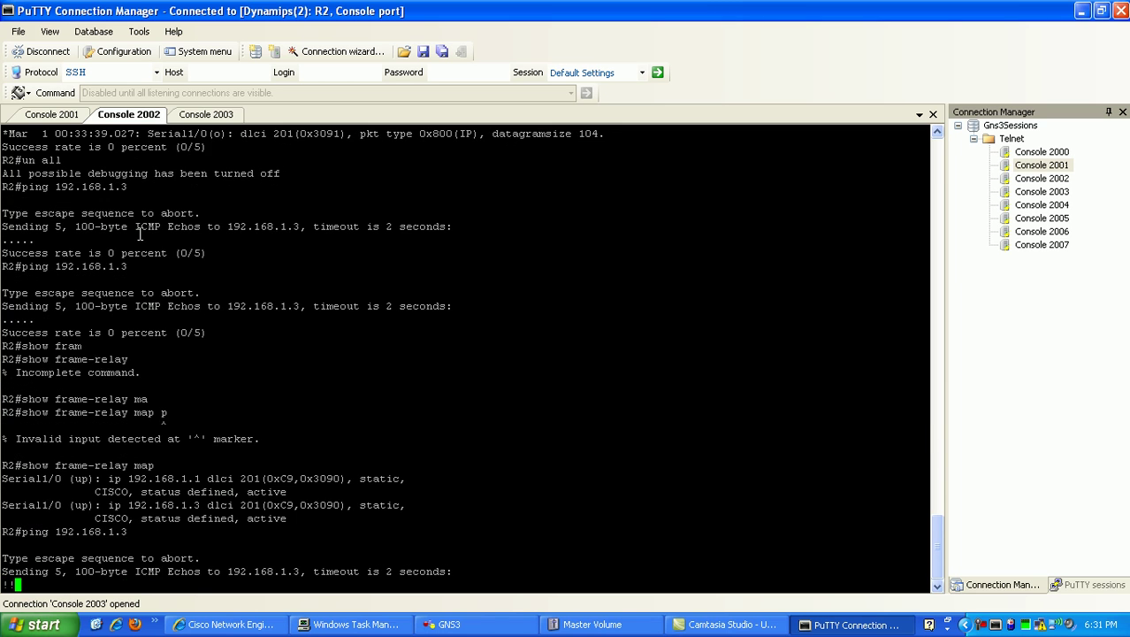
click(207, 115)
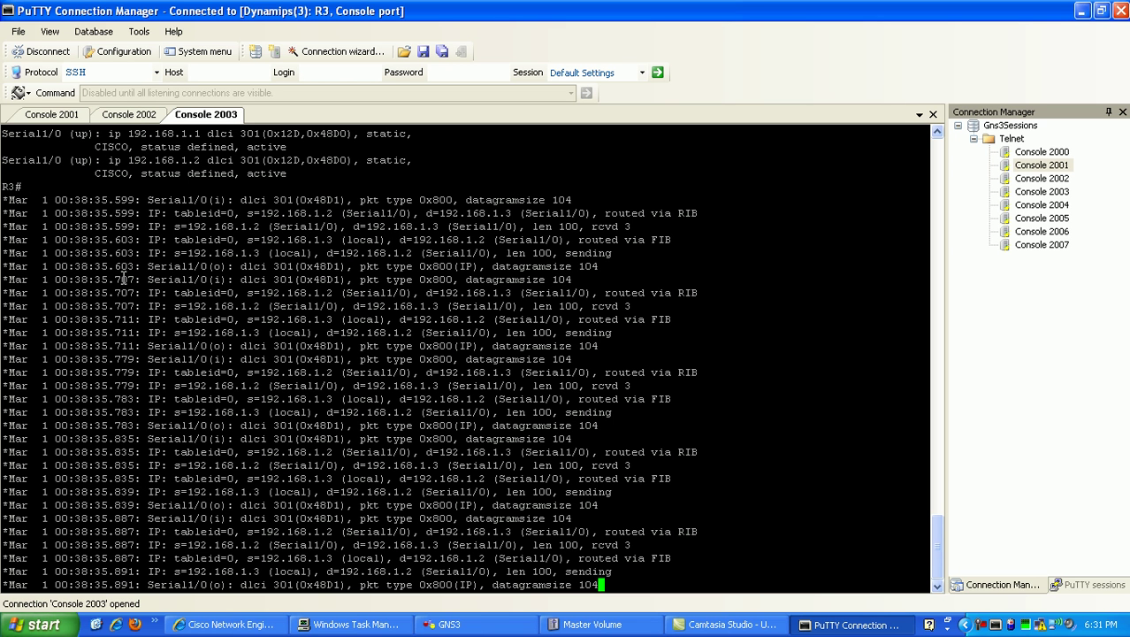
drag(4, 200, 637, 202)
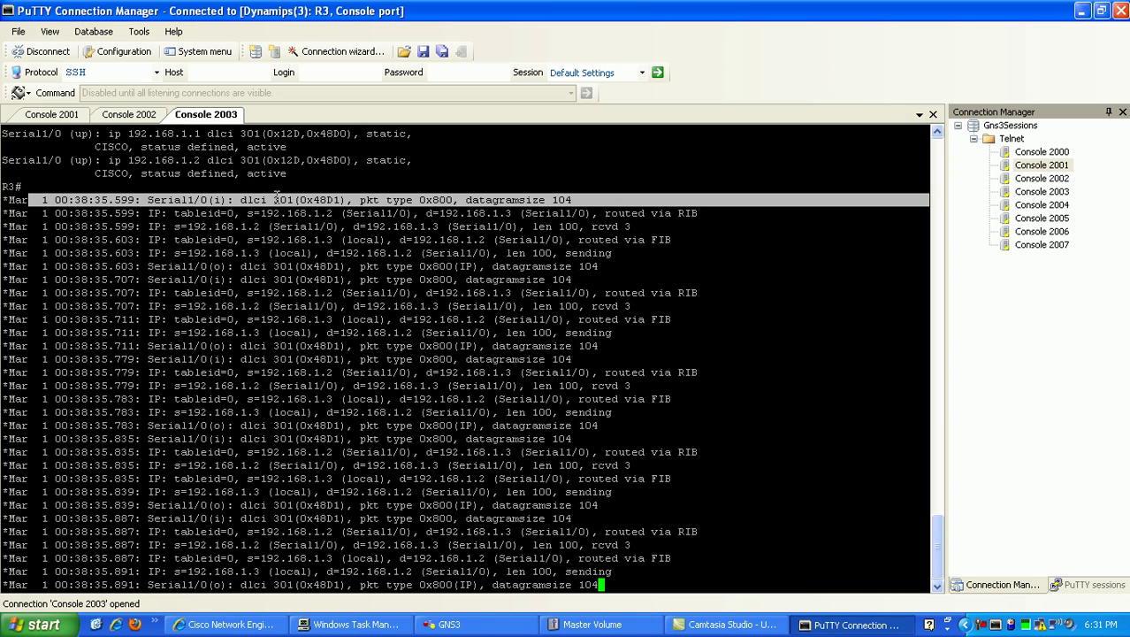
drag(261, 213, 351, 208)
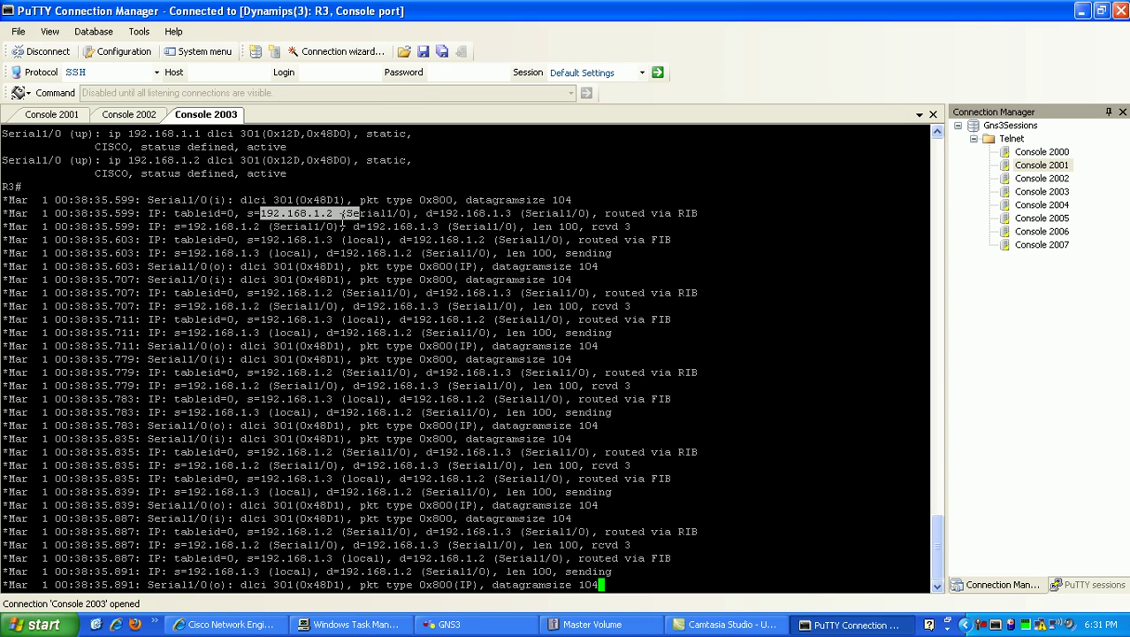
click(299, 215)
drag(281, 213, 338, 213)
drag(426, 213, 512, 214)
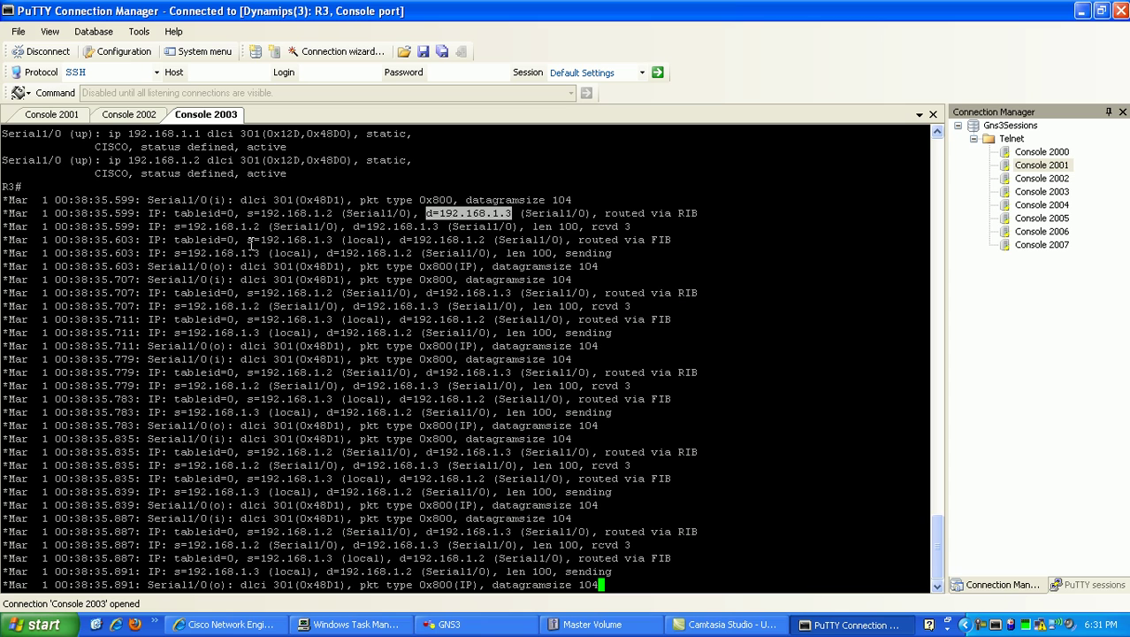
drag(242, 241, 316, 244)
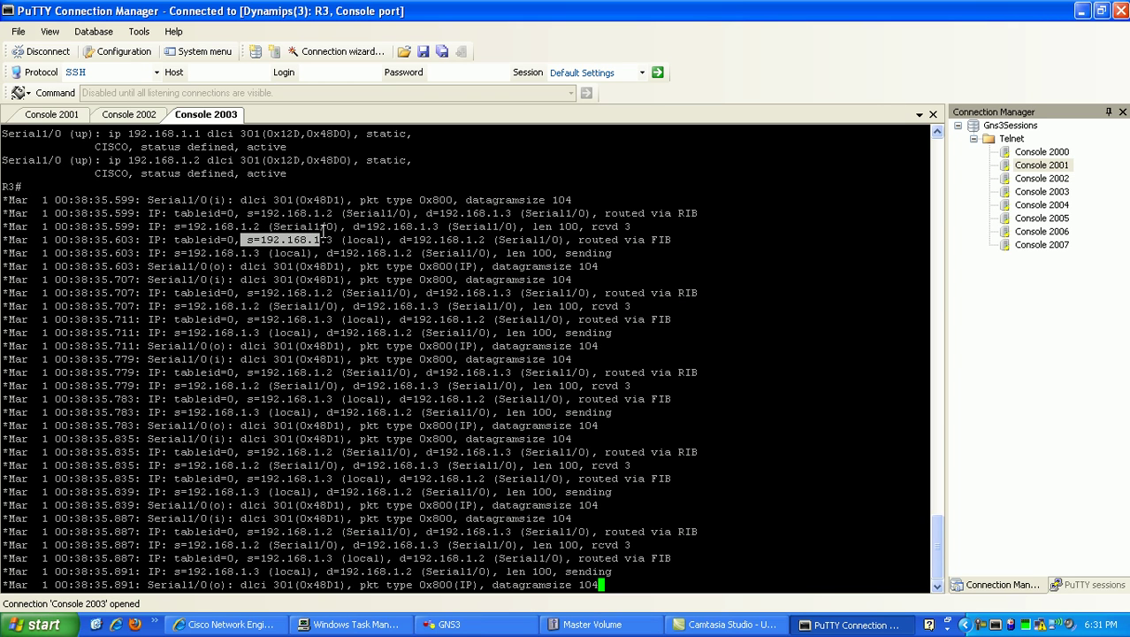
click(276, 234)
drag(251, 239, 494, 240)
click(484, 463)
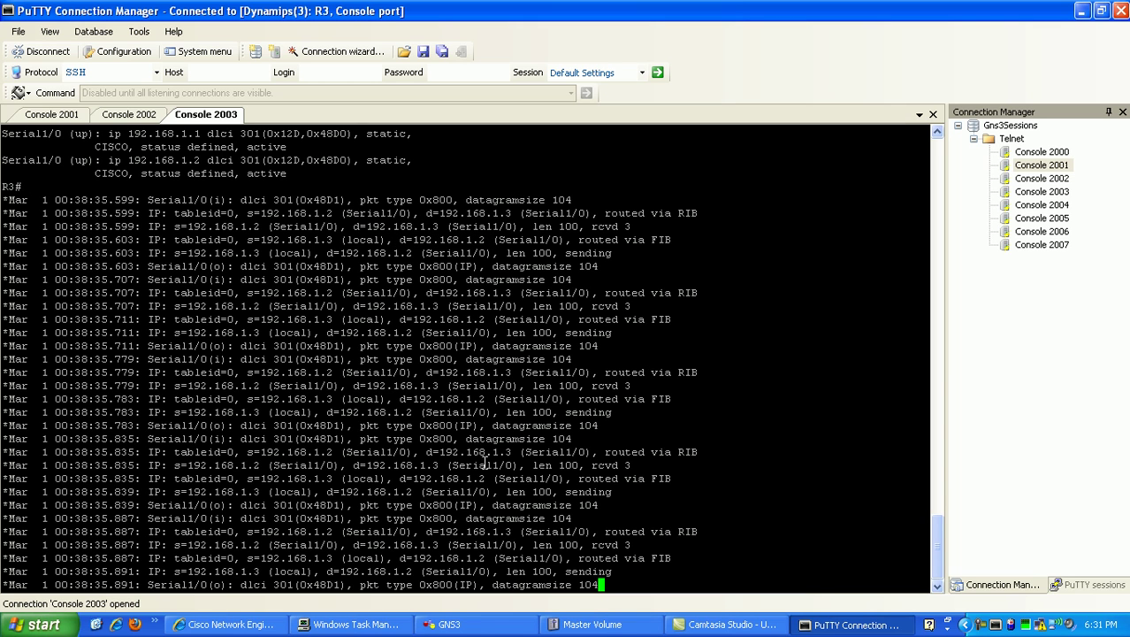
Step: Turn off all debugging on R3 with 'un all' and ping 192.168.1.2 successfully (5/5)
key(Return)
key(Return)
key(Return)
key(Return)
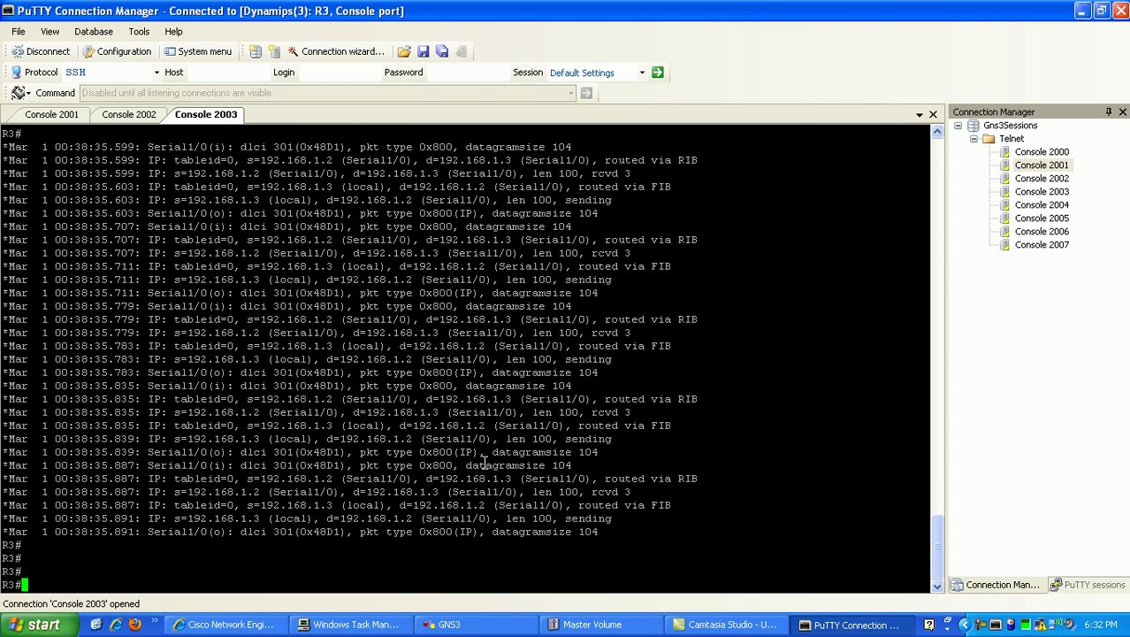
text(un all)
key(Return)
key(Return)
key(Return)
key(Return)
key(Return)
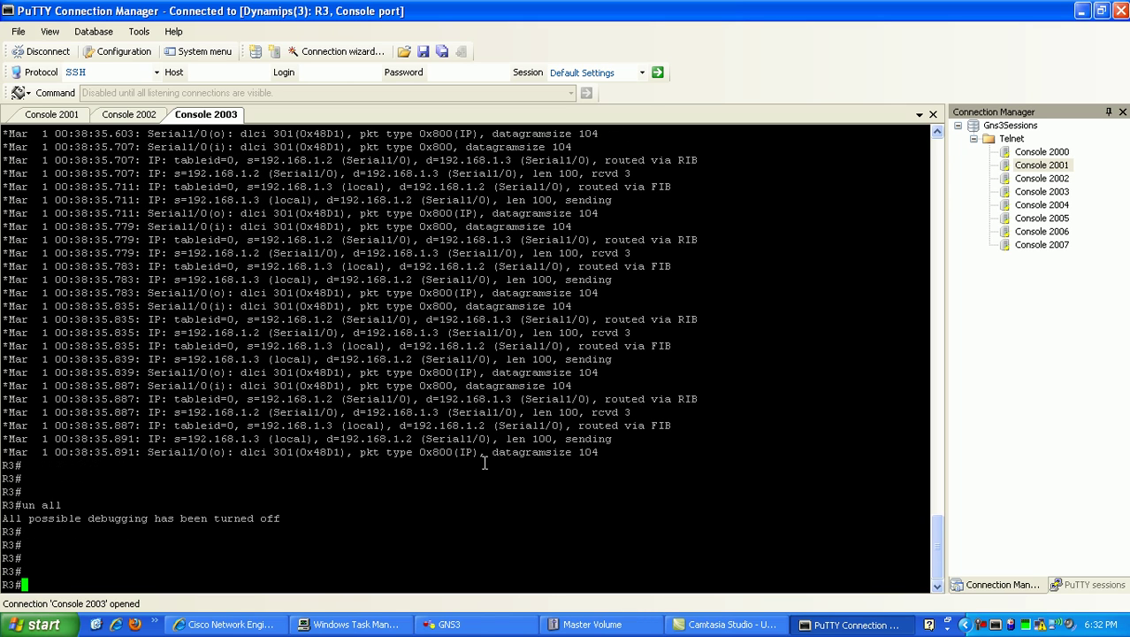
text(ping 192.168.1.2)
key(Return)
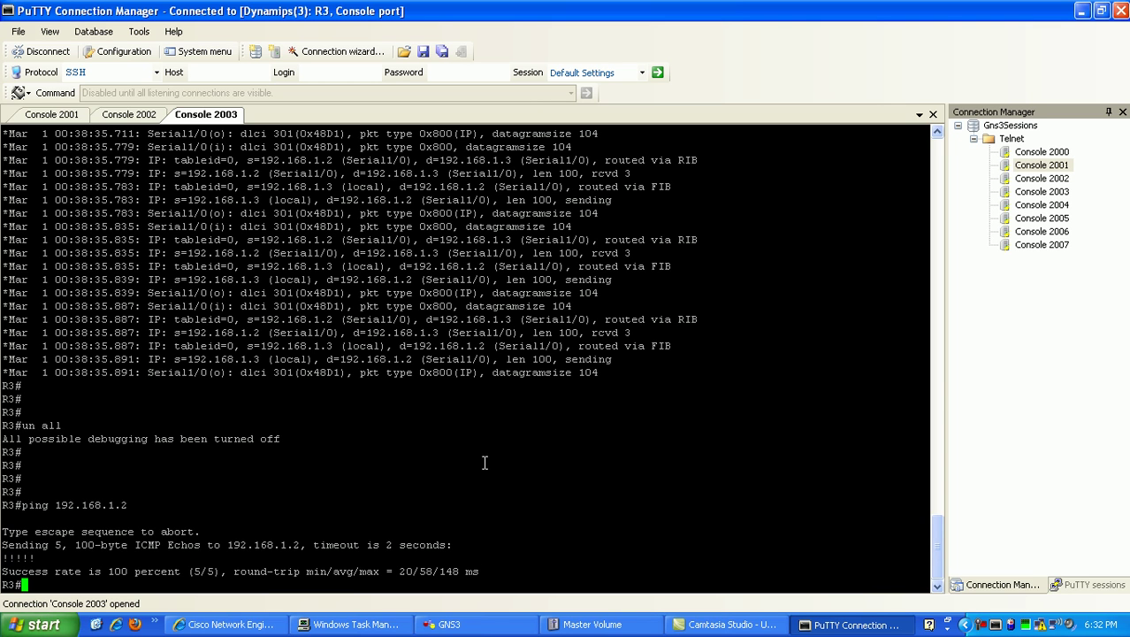
Step: Bring up the GNS3 topology of R1, R2 and R3 on switch FR0, showing R1's details
click(502, 626)
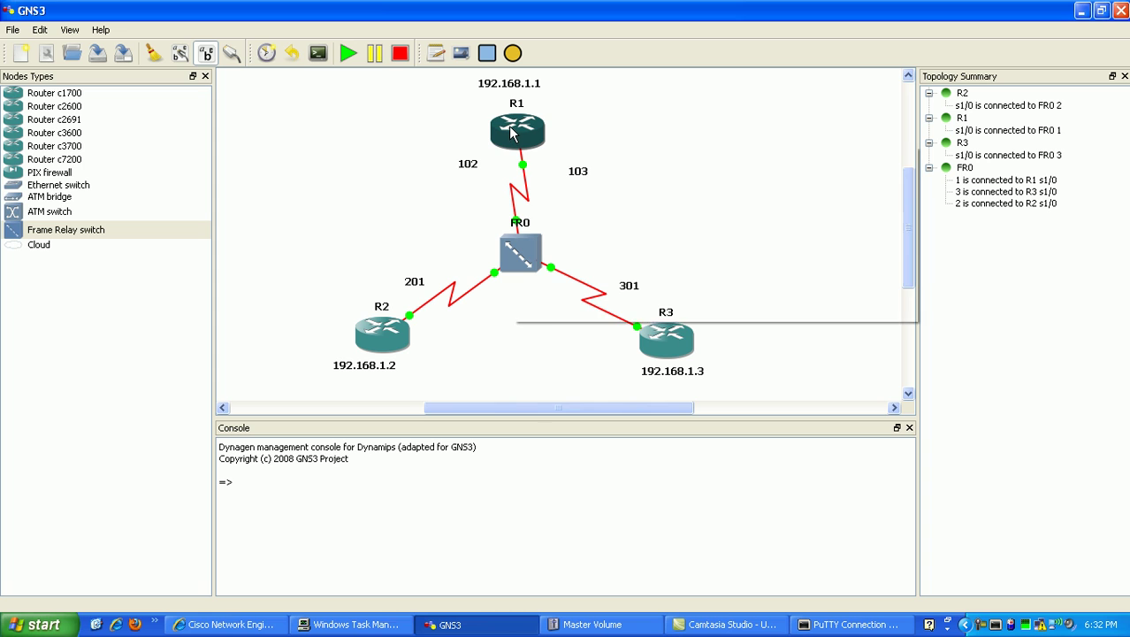
mouse_move(511, 133)
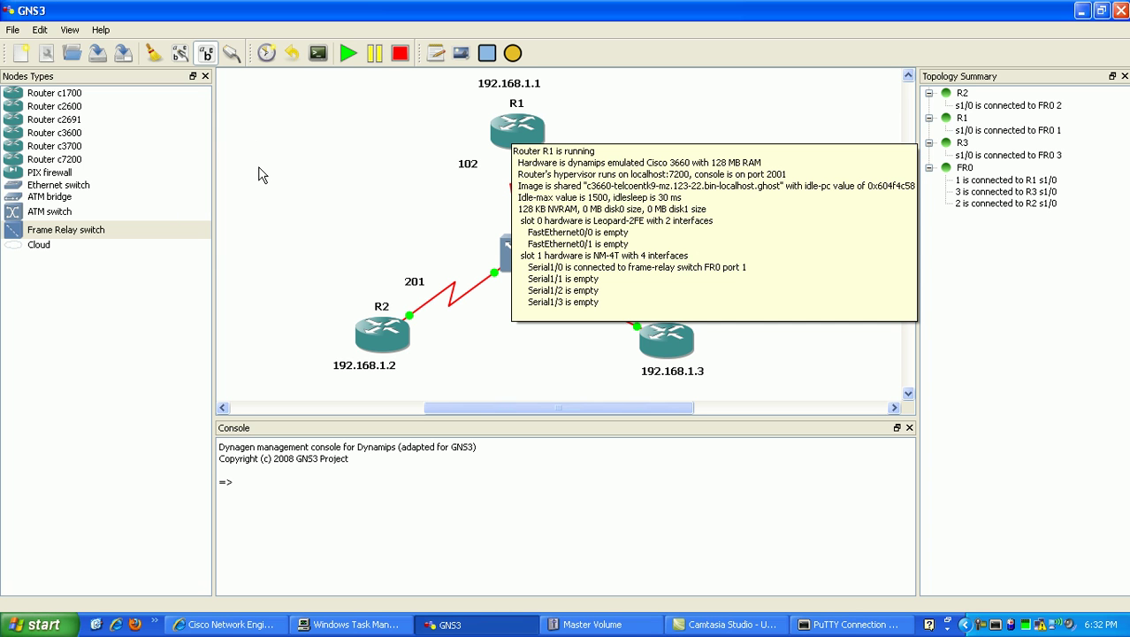